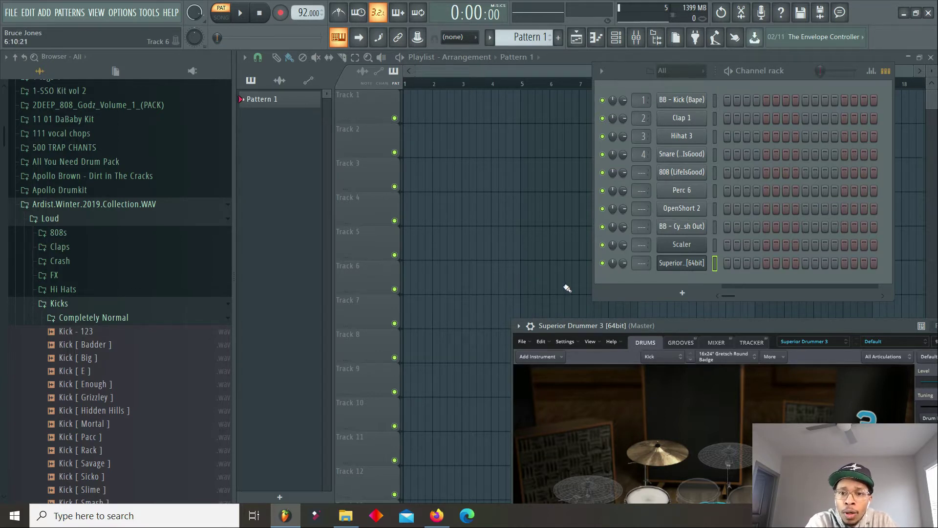
Move the Superior Drummer 3 window fully into view, place Clap 1 hits on steps 5 and 13, and audition the pattern.
drag(701, 326, 628, 321)
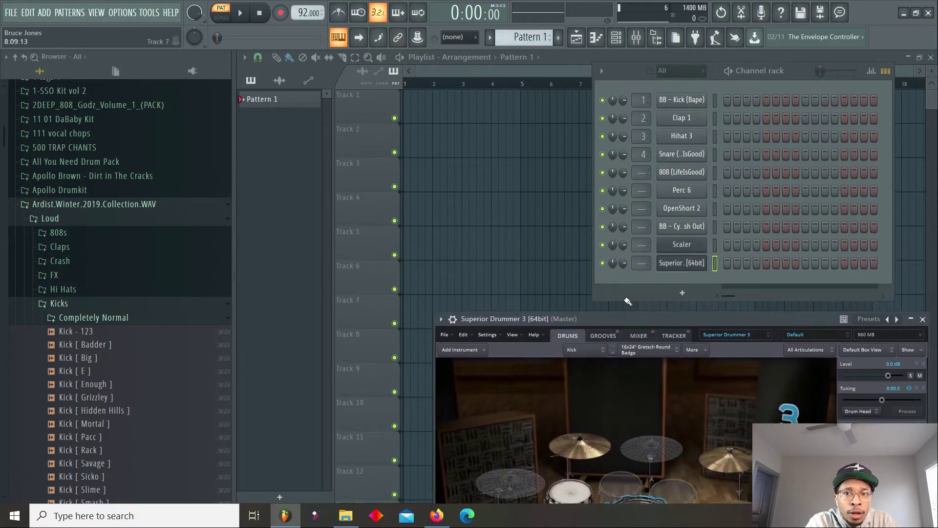
click(765, 119)
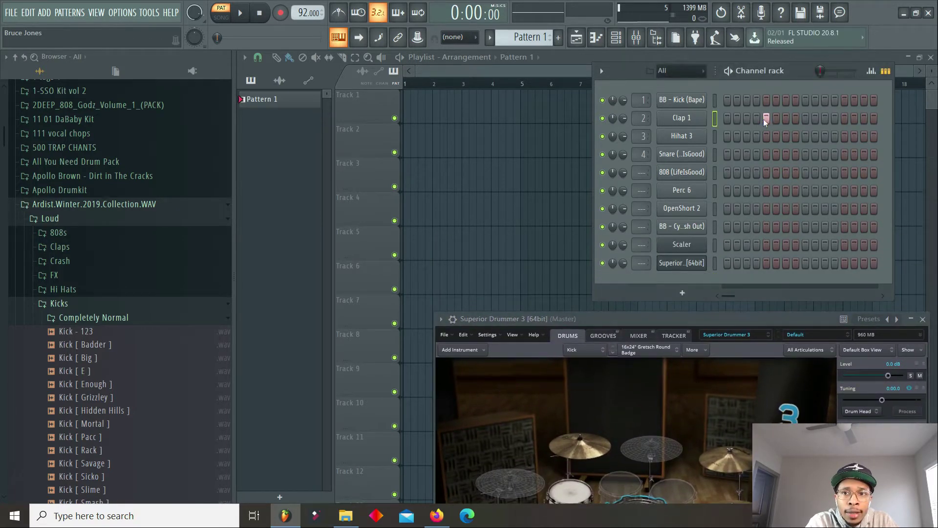
click(844, 118)
click(242, 15)
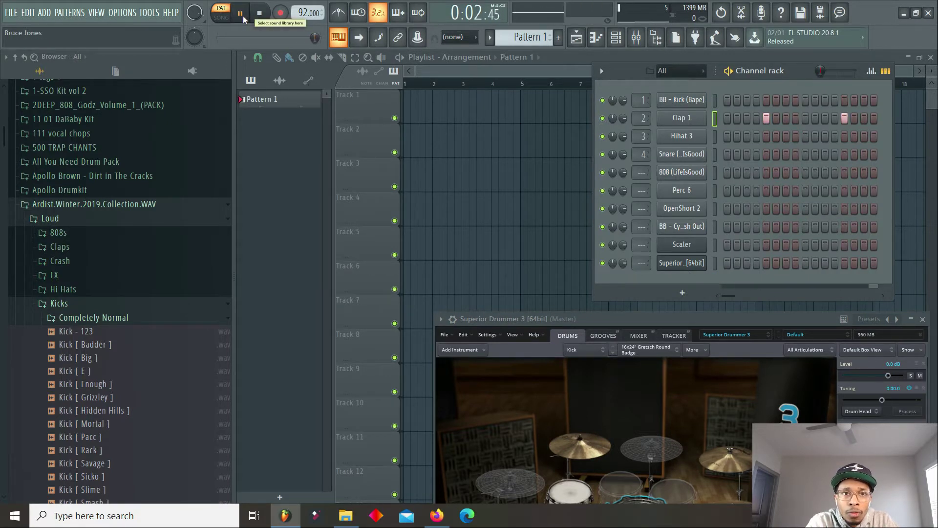
click(241, 14)
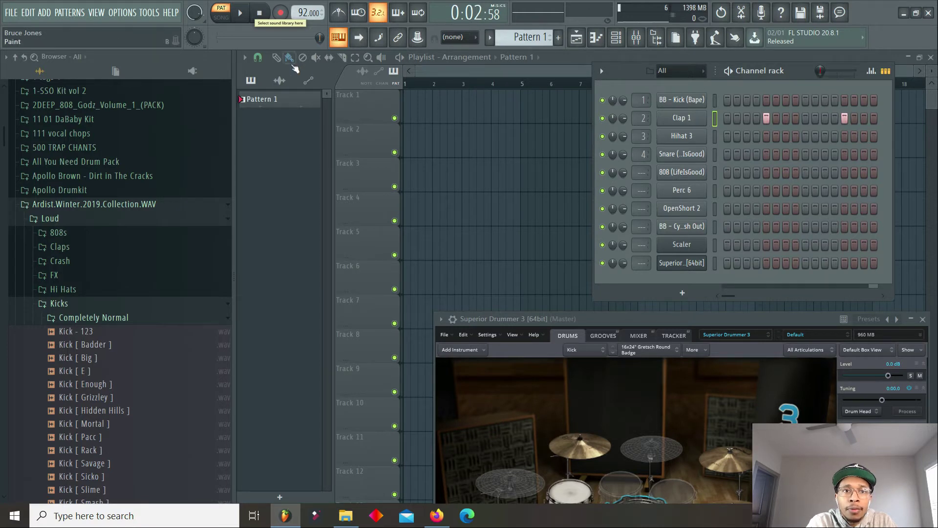
Layer the Clap - Astronaut sample from the Claps folder as a new channel on steps 5 and 13, and audition it.
click(61, 247)
click(72, 262)
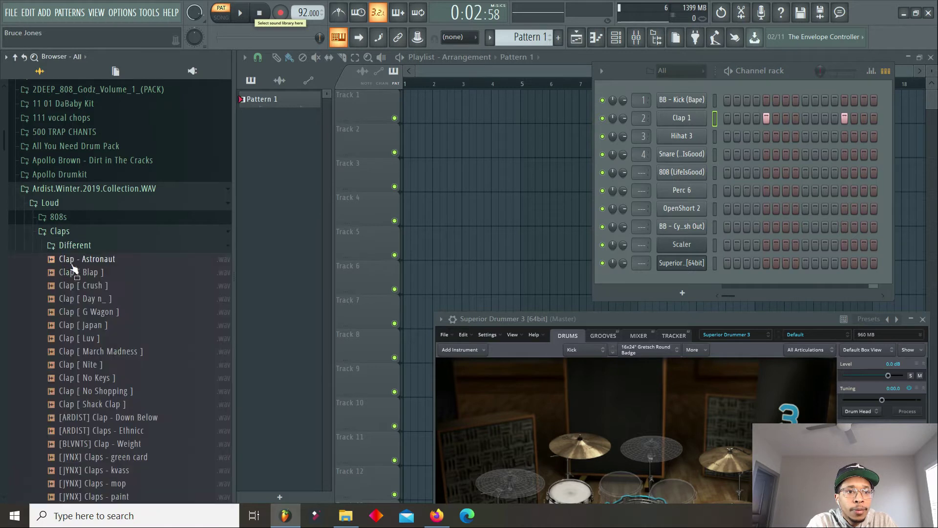
click(83, 261)
drag(82, 261, 683, 277)
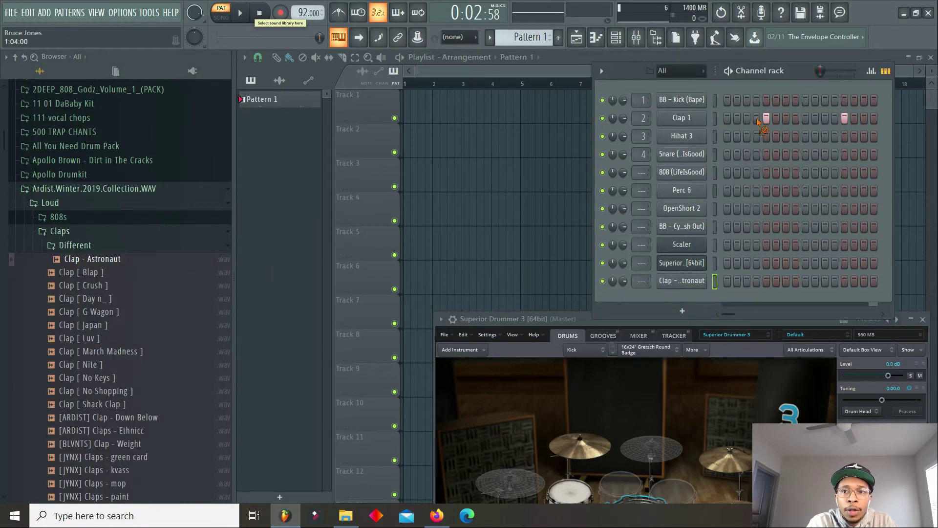
click(766, 281)
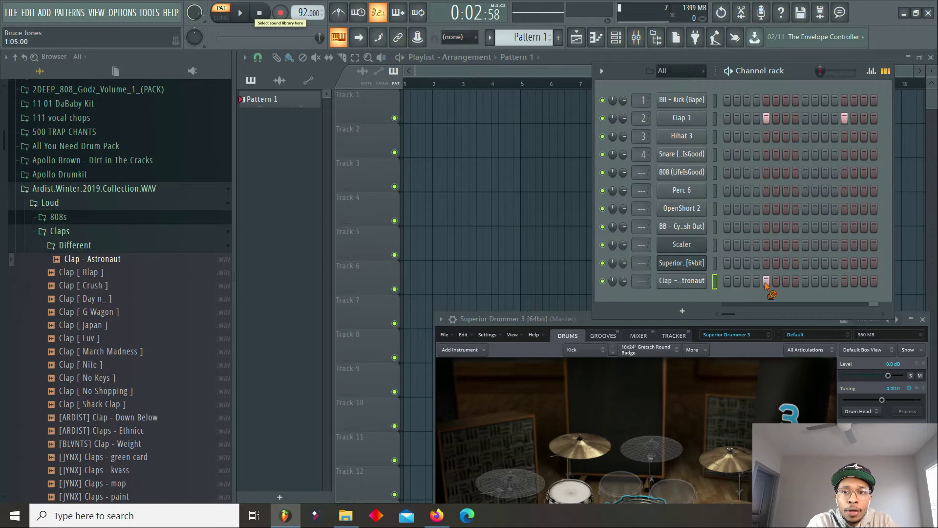
click(844, 284)
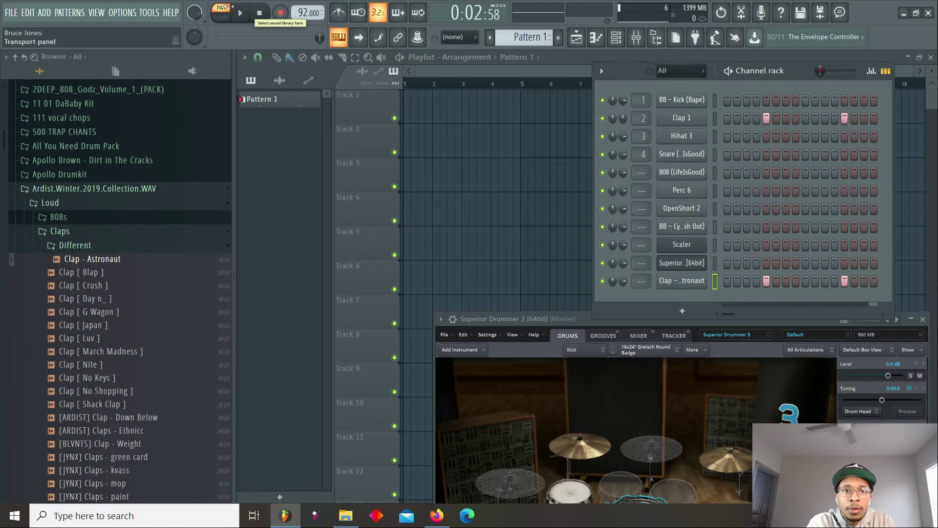
click(240, 14)
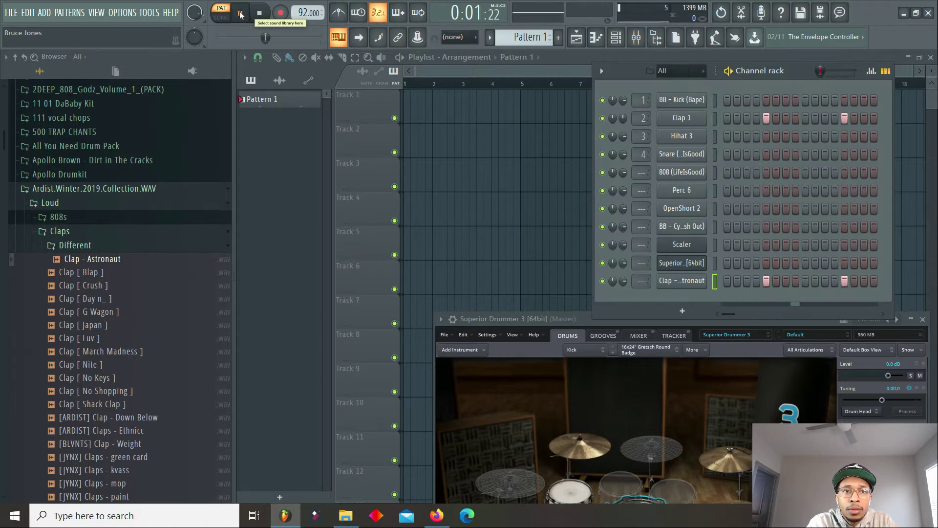
click(240, 13)
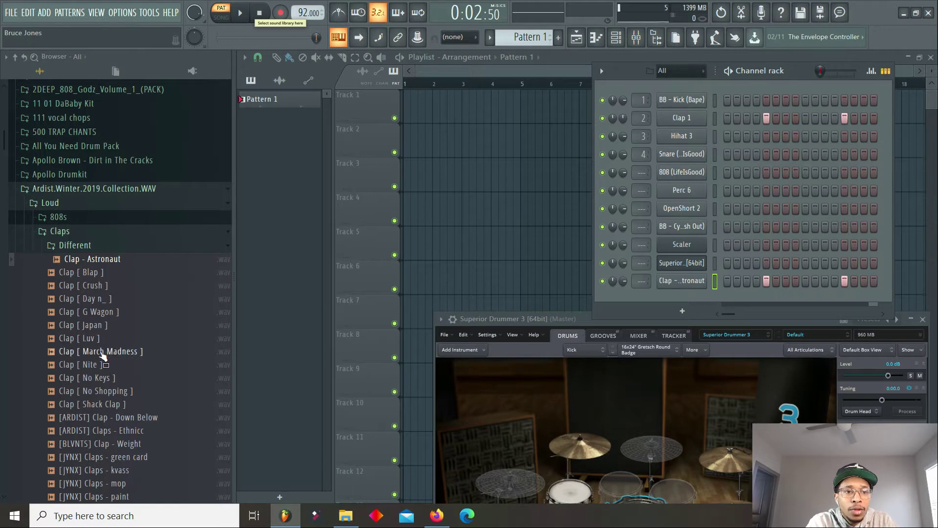
Layer the Clap [ Nite ] sample as another channel with hits on steps 5 and 13, and audition the stacked claps.
drag(86, 365, 687, 299)
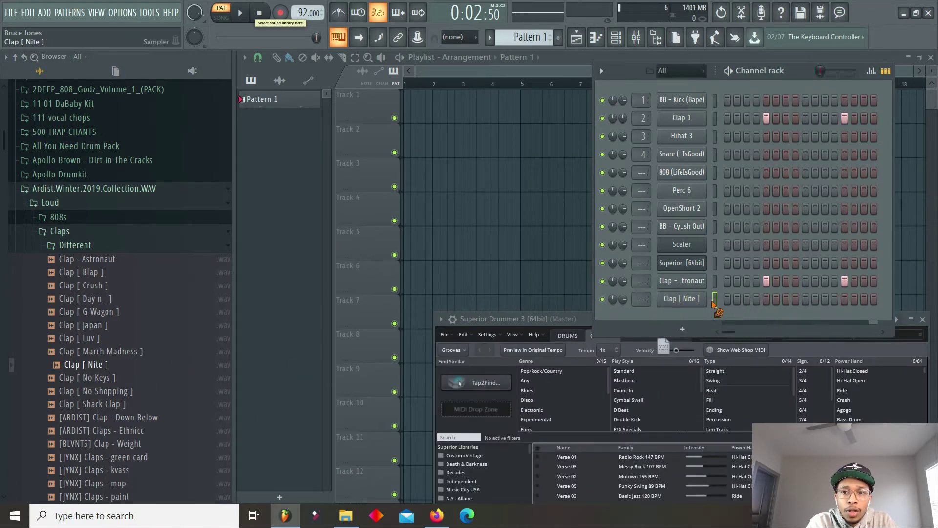
click(766, 299)
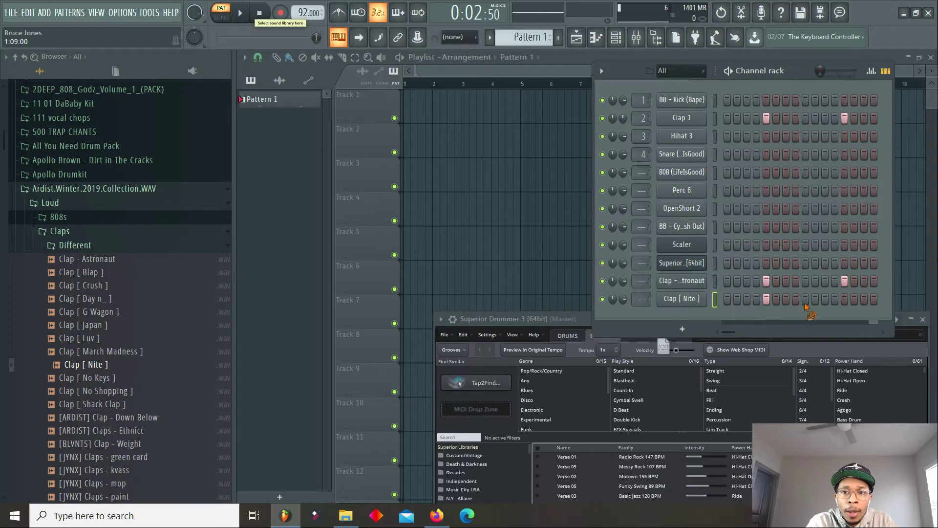
click(845, 298)
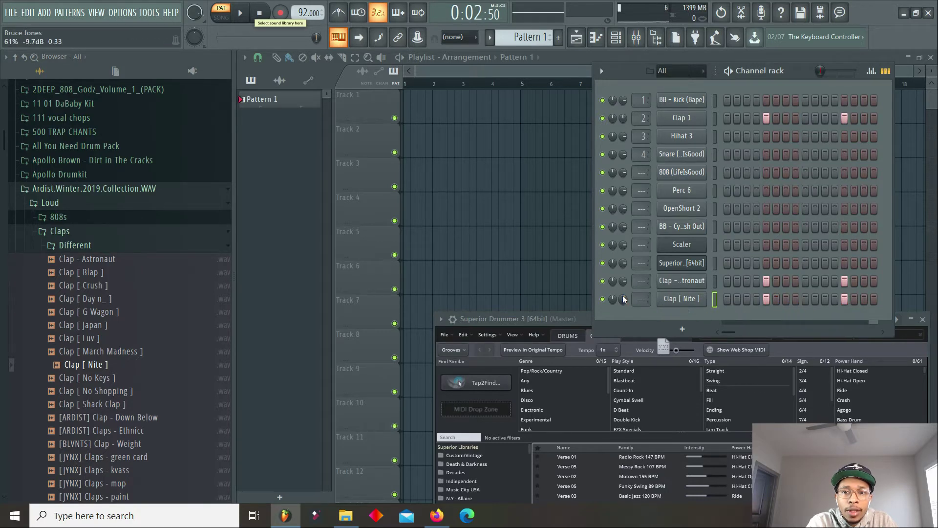
click(233, 19)
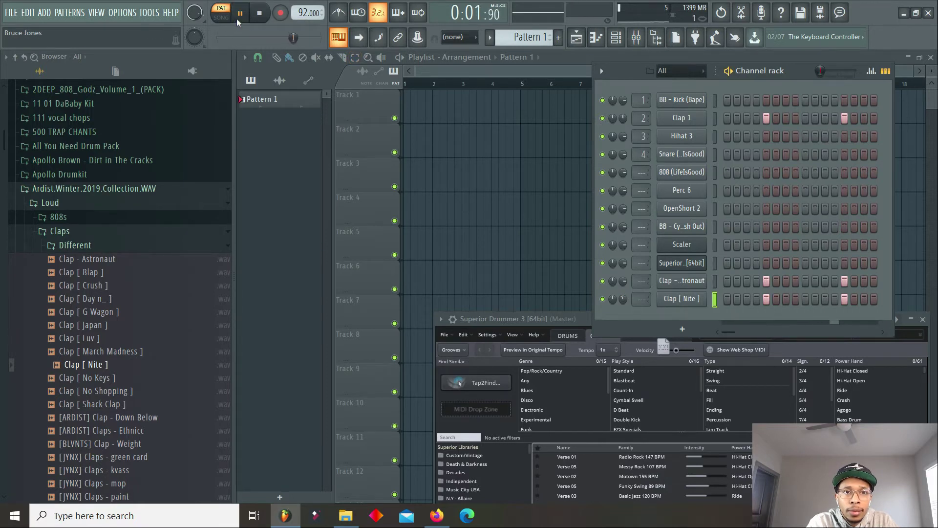
click(240, 17)
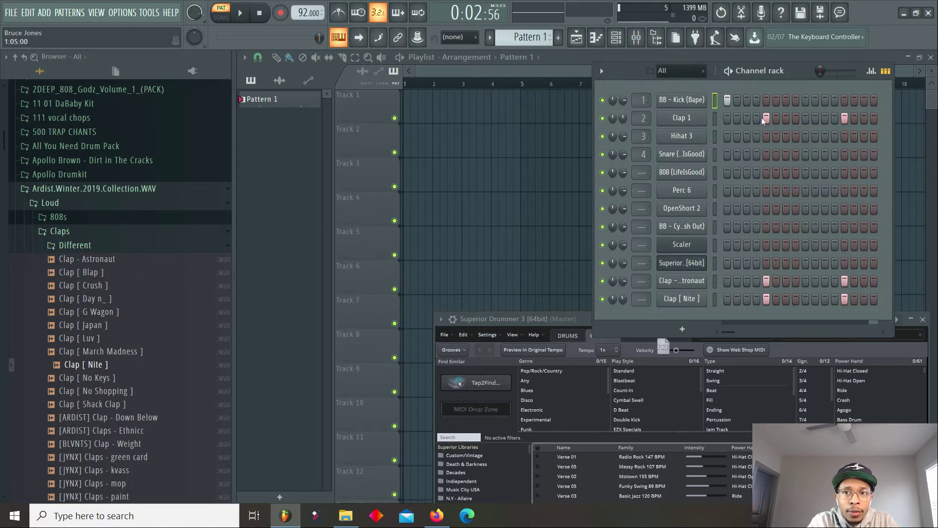
Clear all step hits from the Clap 1, Clap - Astronaut and Clap [ Nite ] channels.
drag(765, 118, 867, 111)
drag(765, 282, 852, 300)
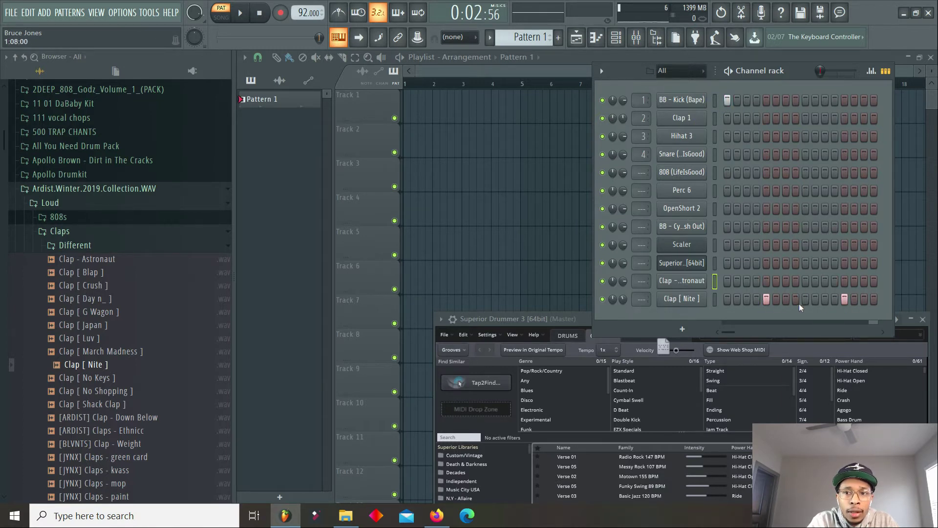
click(845, 300)
click(766, 298)
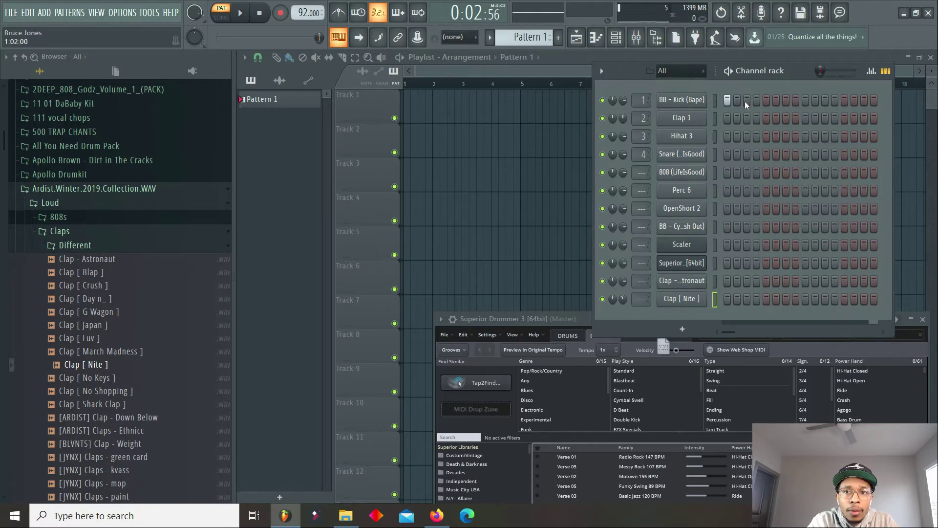
Place a BB - Kick (Bape) hit on step 9, preview Kick [ Sicko ] from the Kicks folder and audition the pattern.
click(805, 100)
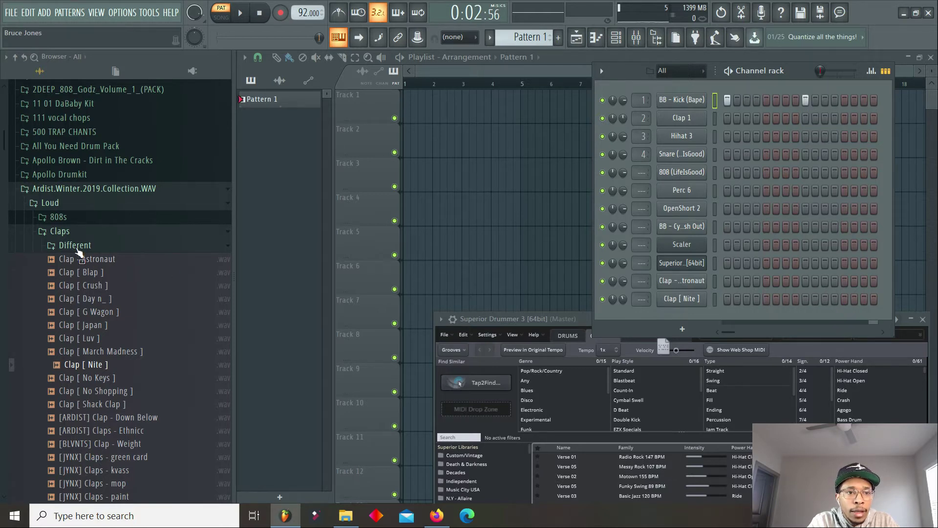
click(62, 235)
click(60, 288)
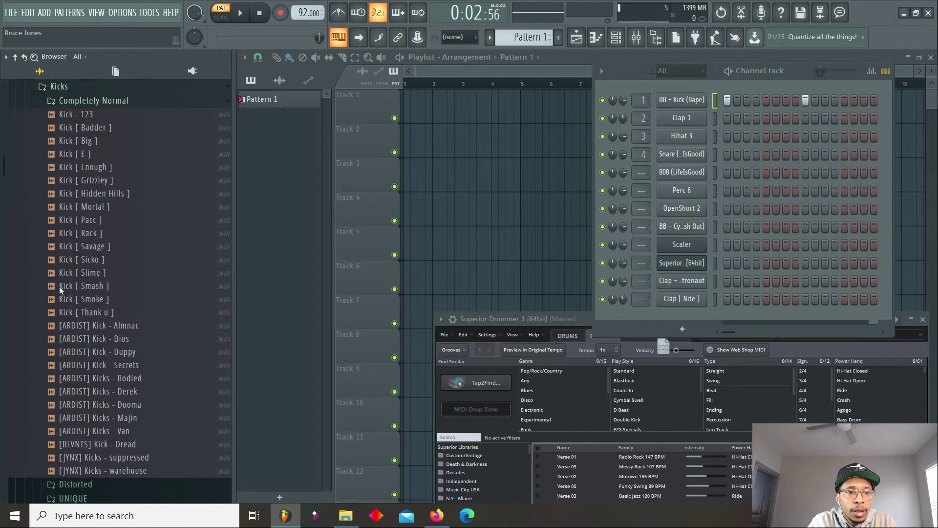
click(81, 260)
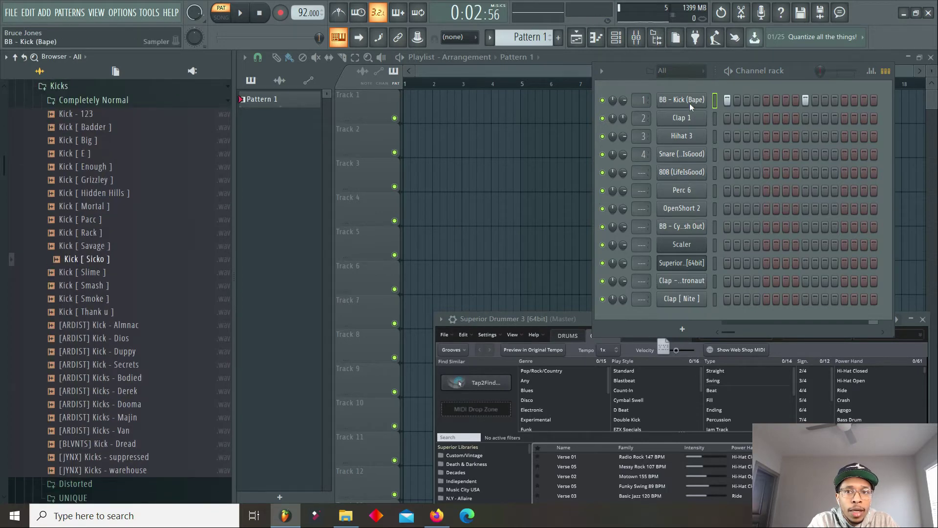
click(243, 13)
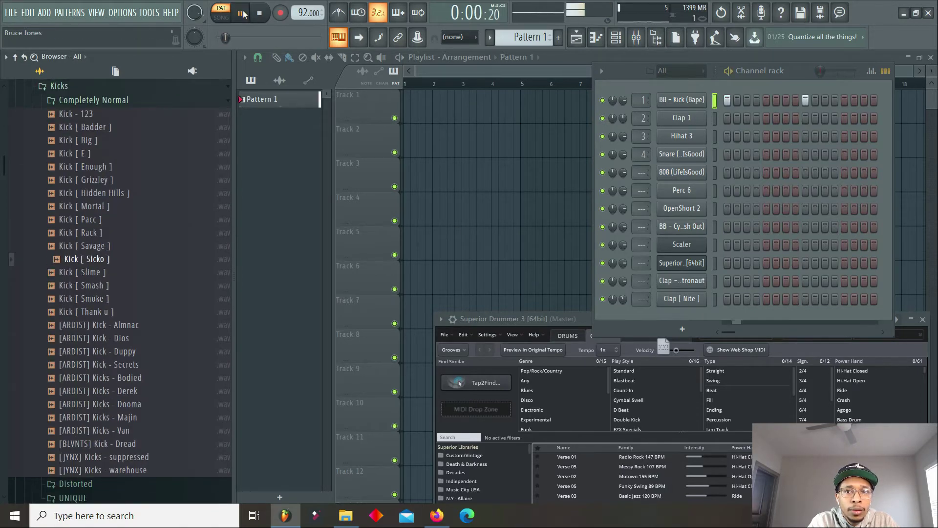
click(242, 13)
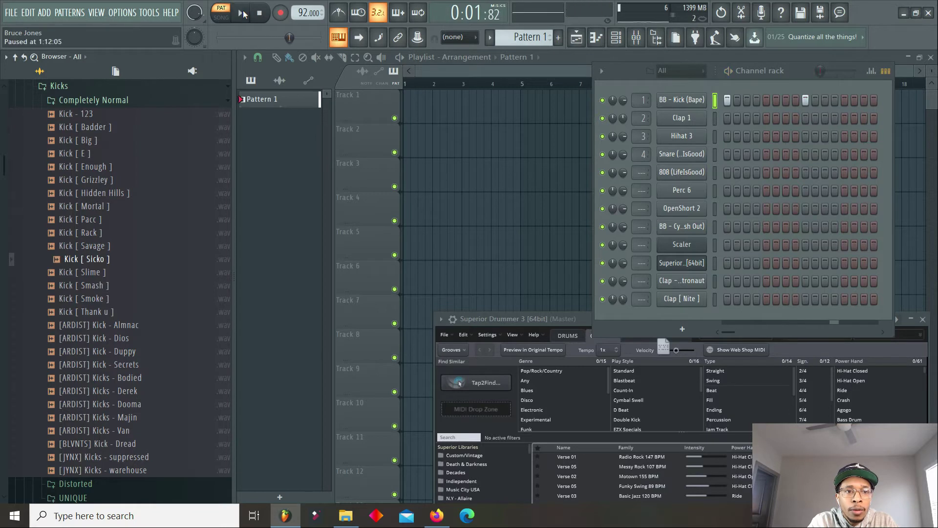
Add the Kick [ Thank u ] sample as a new channel with hits on steps 1 and 9.
click(96, 312)
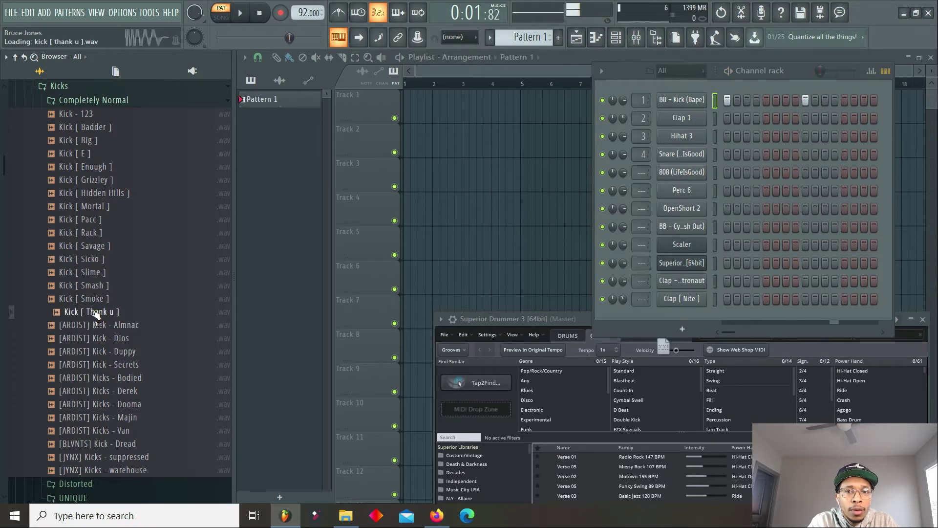
drag(96, 312, 682, 317)
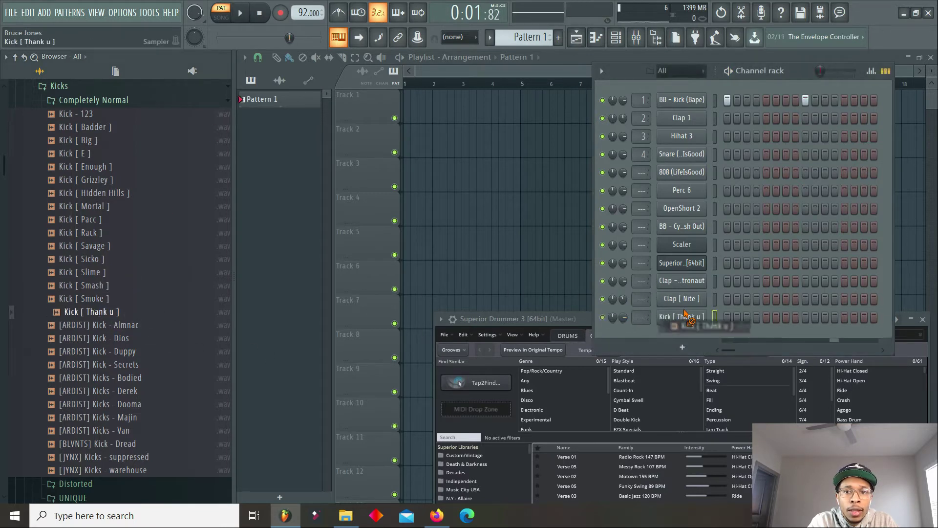
click(728, 317)
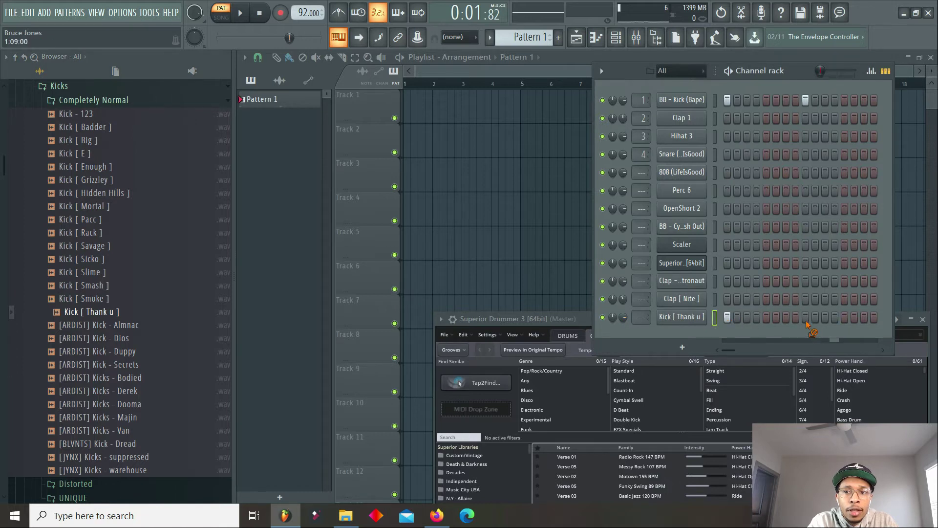
click(805, 317)
Play the layered kicks while toggling the Kick [ Thank u ] channel for comparison, leave it muted and stop playback.
click(242, 14)
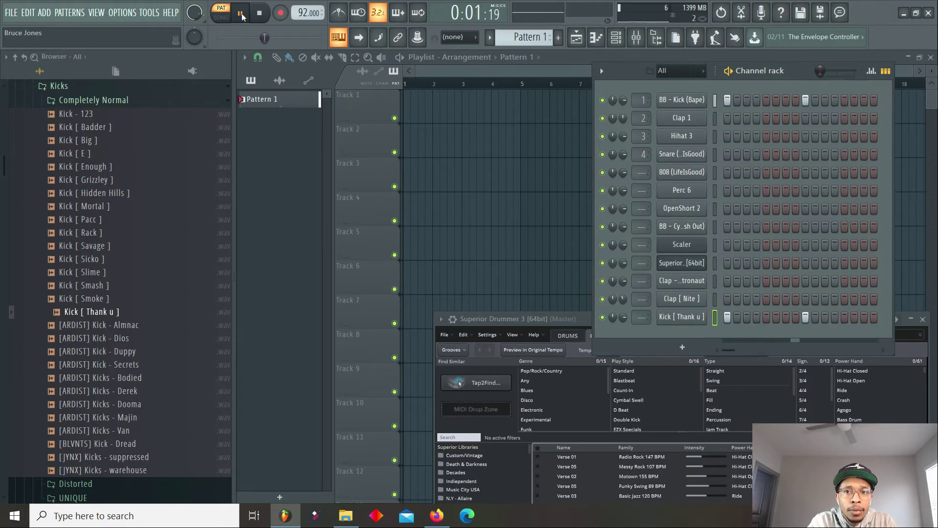
click(601, 318)
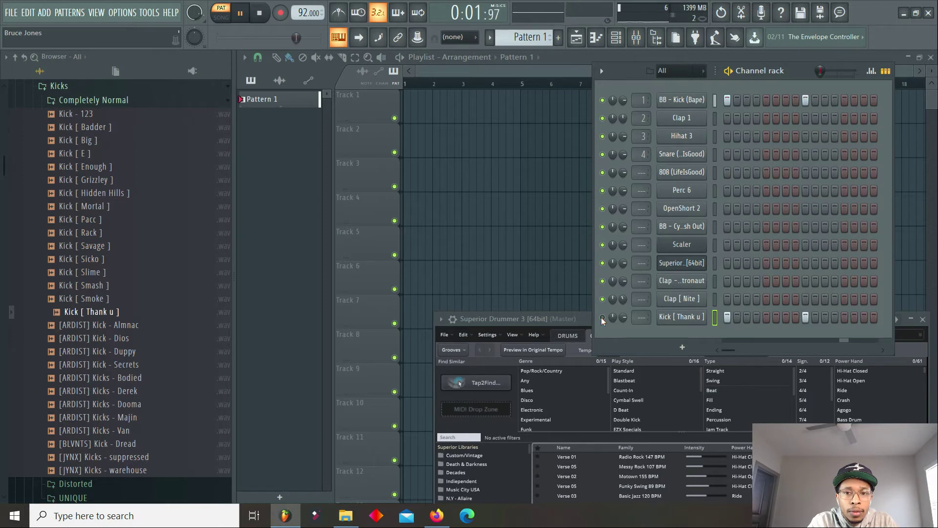
click(601, 318)
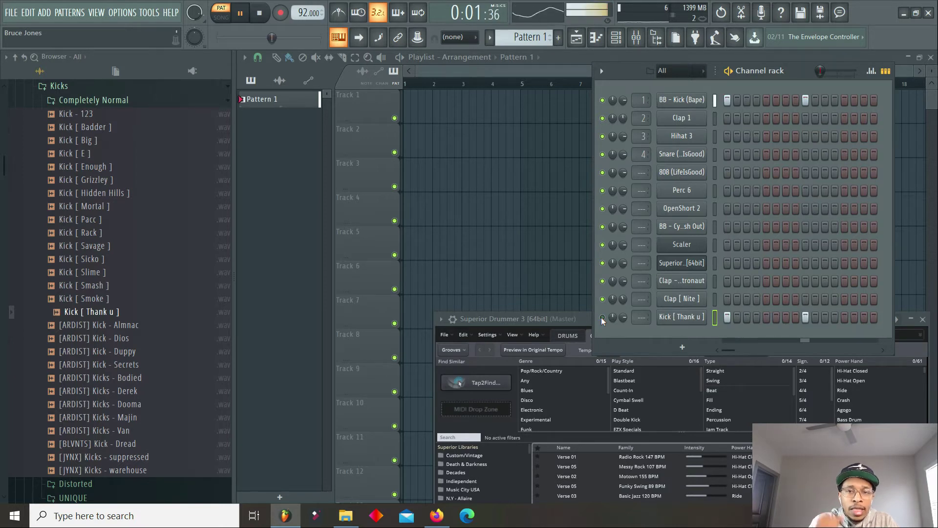
click(602, 317)
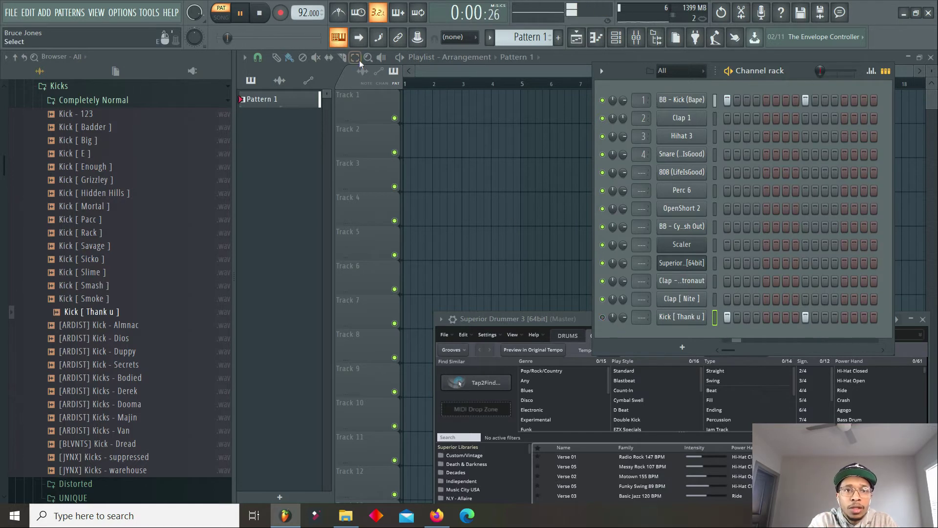
click(259, 13)
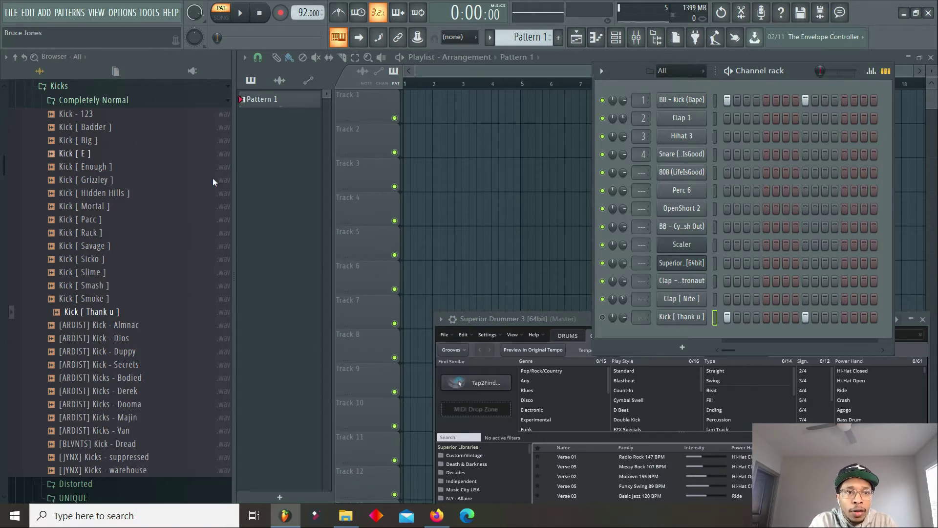
Mute the BB - Kick (Bape) channel and add Snare [ Gramy ] from the Normal snares folder as a new channel.
click(101, 101)
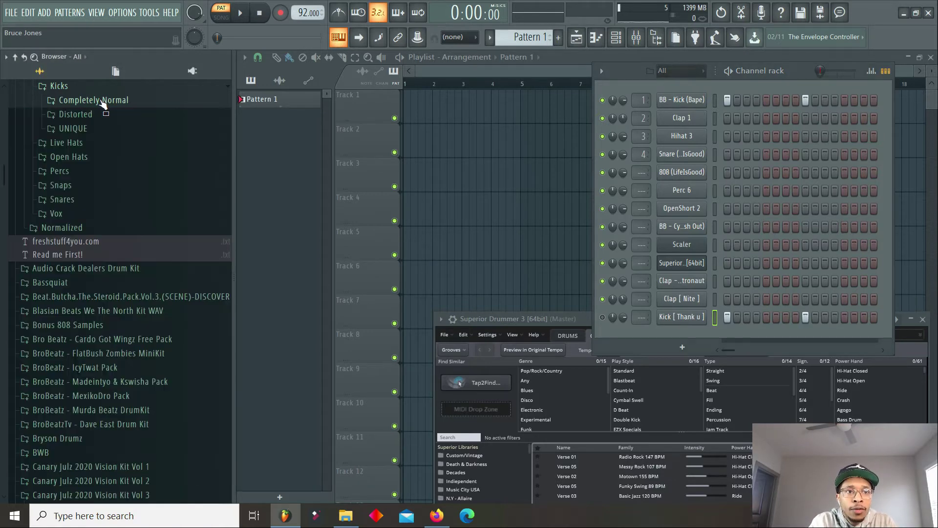
click(87, 201)
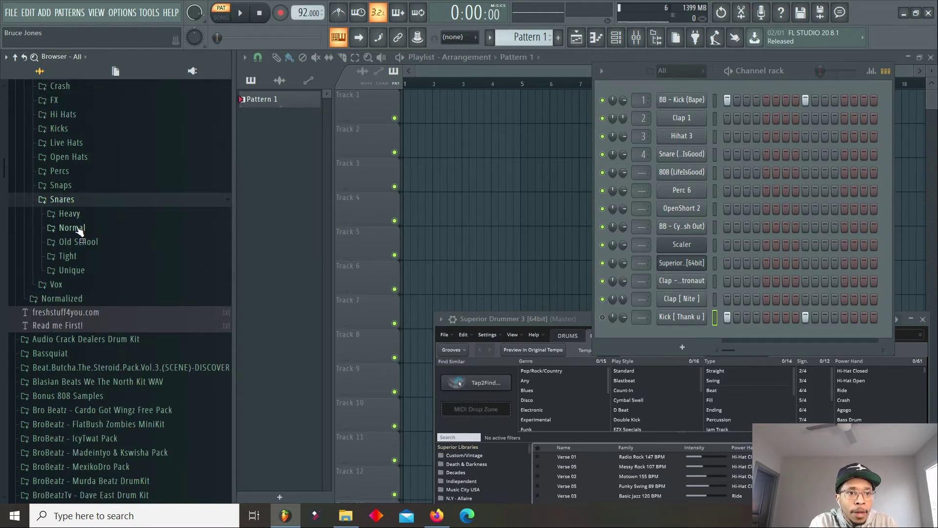
click(73, 227)
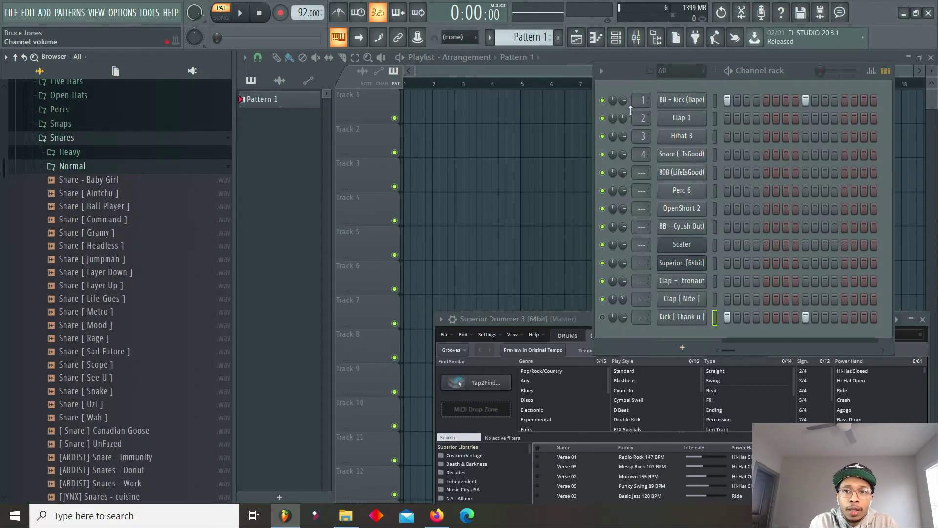
click(602, 101)
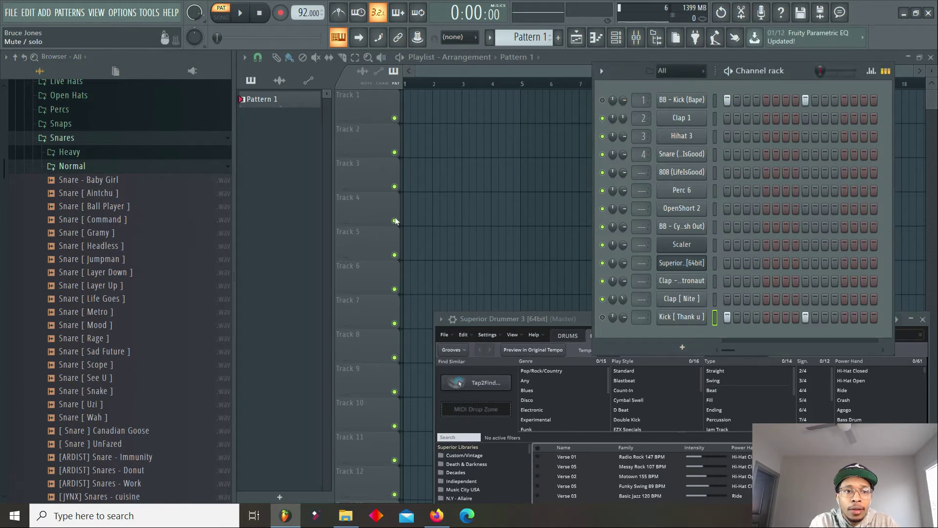
drag(102, 234, 687, 342)
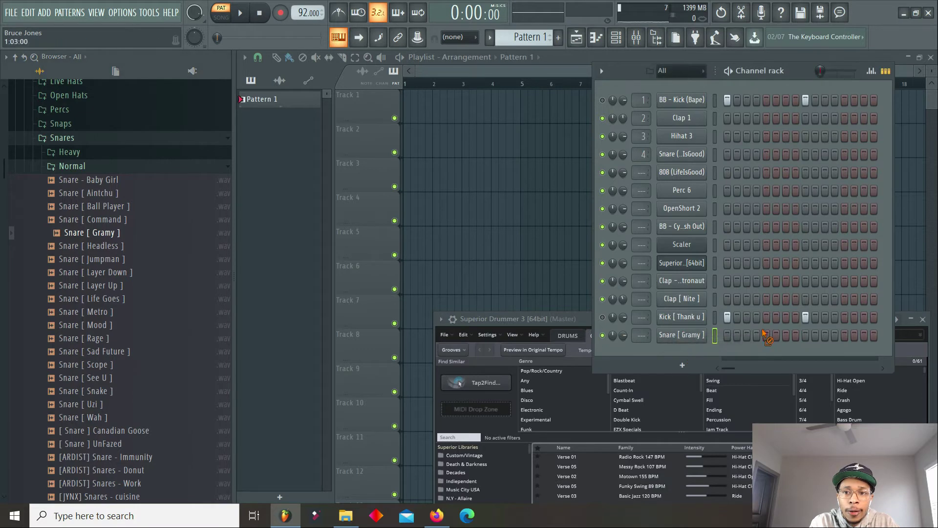
Place Snare [ Gramy ] hits on steps 5 and 13, layer a new Snare [ Headless ] channel on the same steps and audition the pattern.
click(767, 335)
click(844, 334)
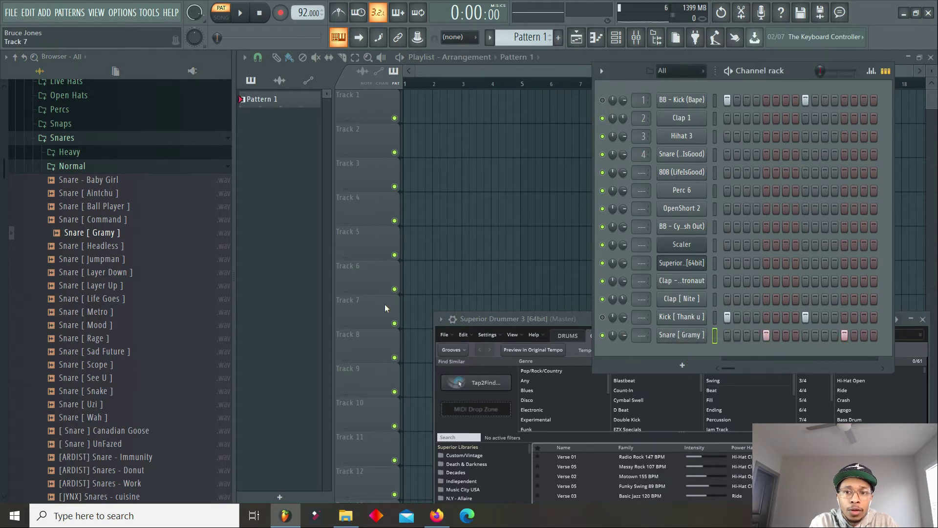
click(100, 236)
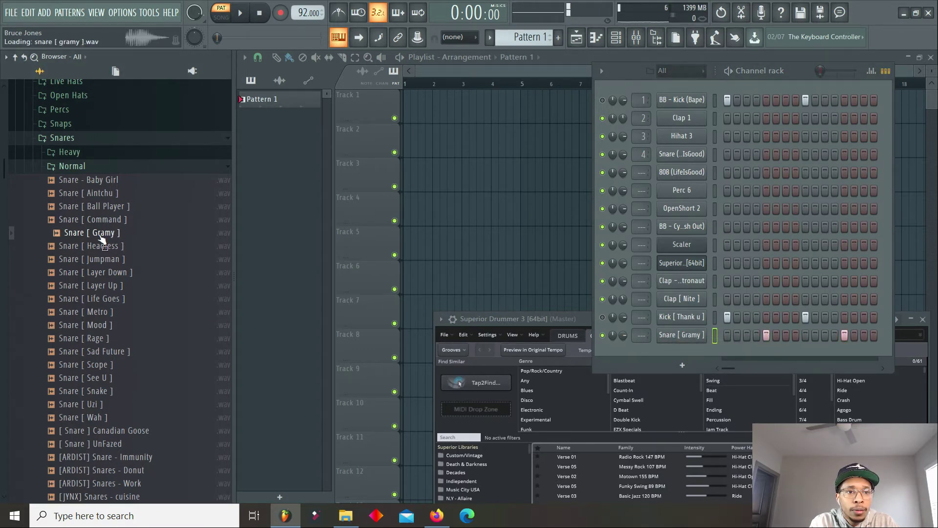
drag(101, 246, 704, 362)
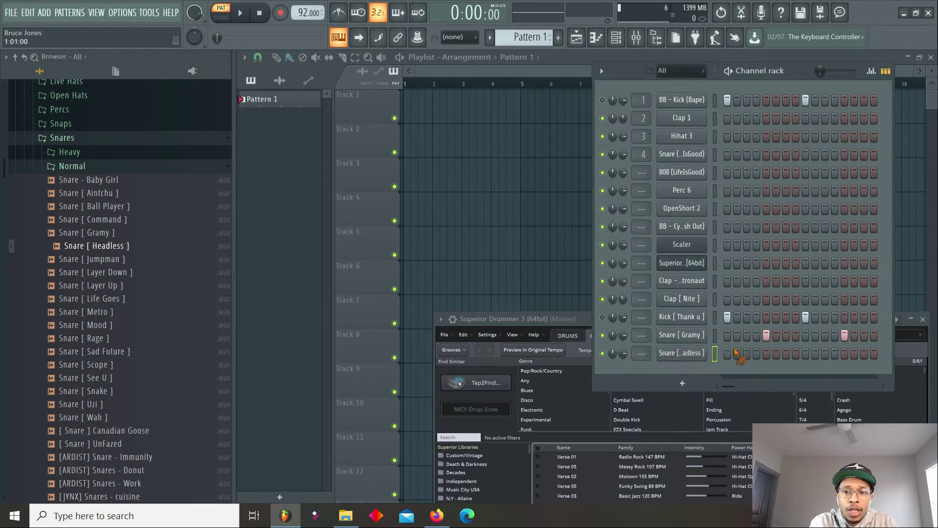
click(766, 353)
click(844, 352)
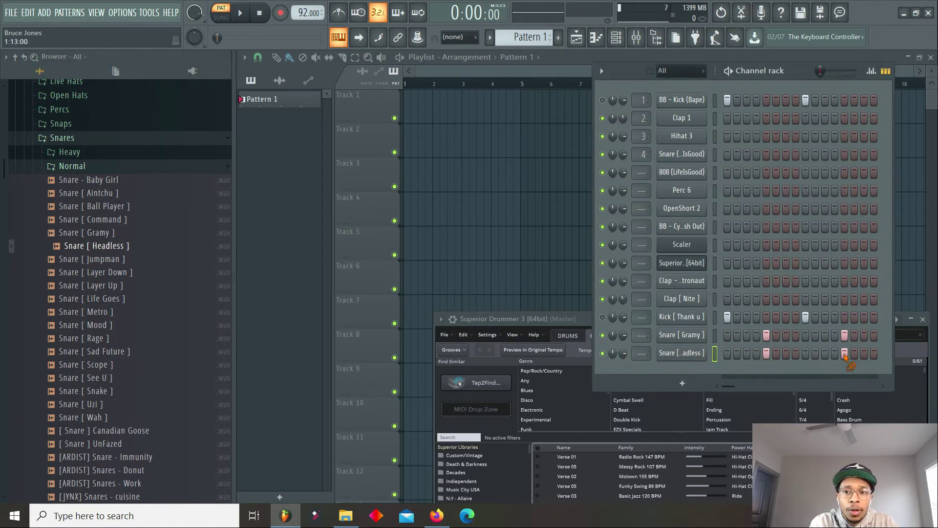
key(space)
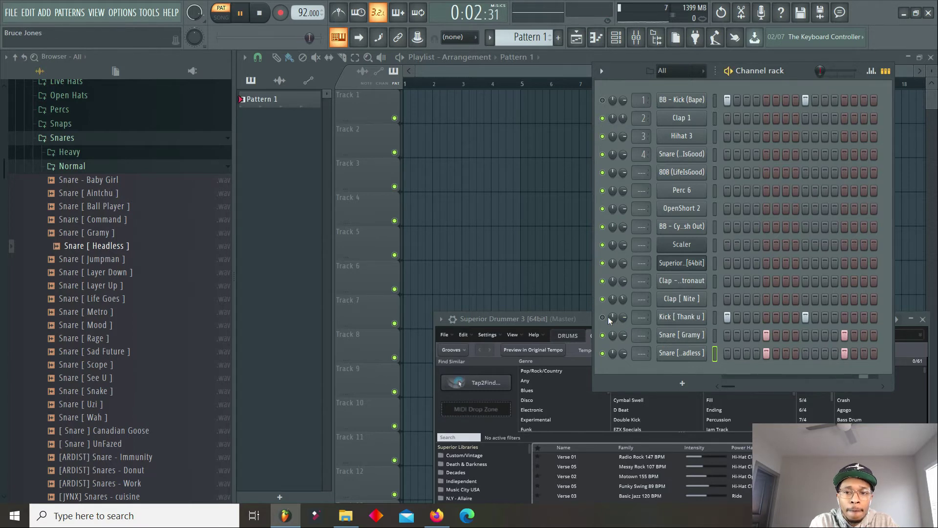
key(space)
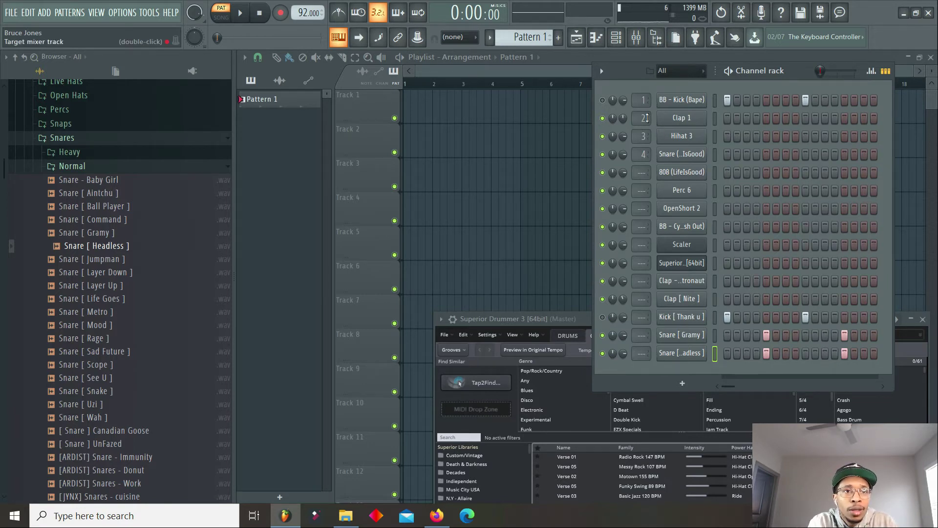
Clear all hits from both new snare channels and Kick [ Thank u ], and remove the step 9 hit from BB - Kick (Bape).
click(766, 336)
click(766, 350)
click(804, 318)
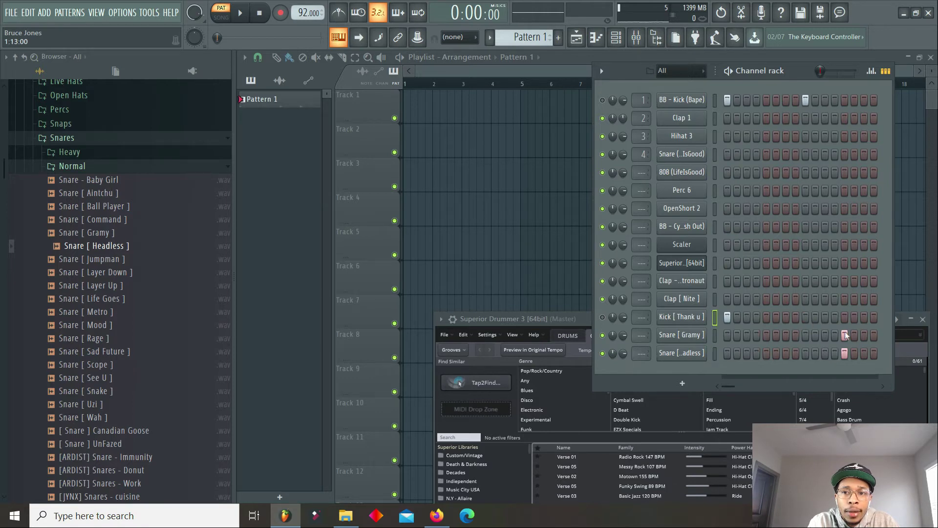
click(845, 335)
click(846, 352)
click(726, 316)
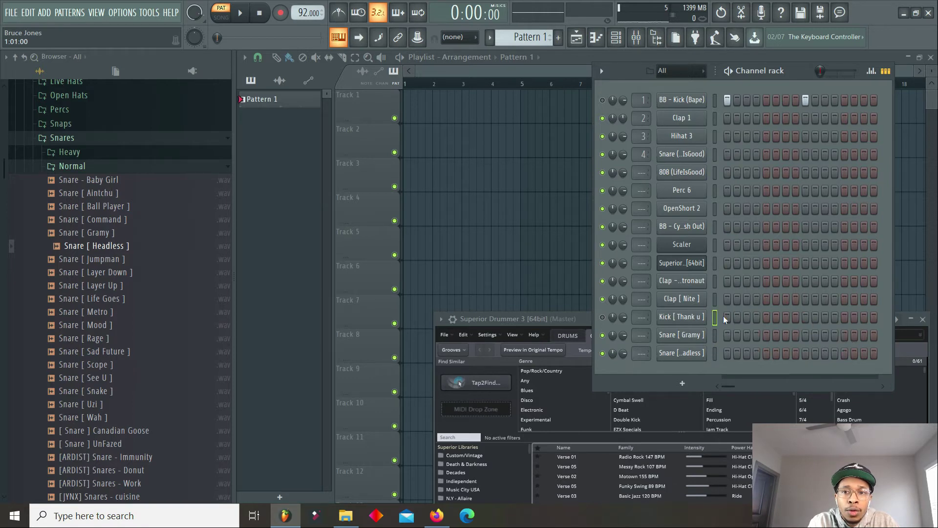
click(804, 100)
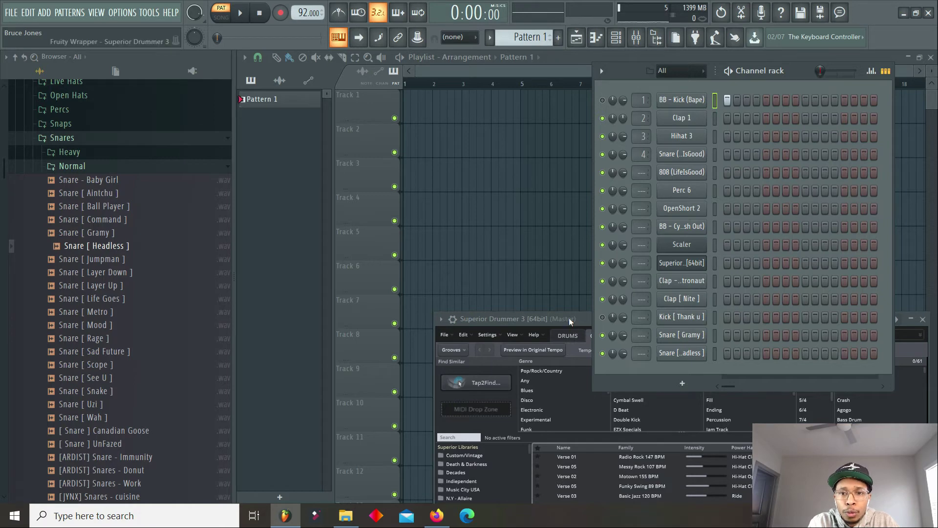
Bring the Superior Drummer 3 window into full view, show its drum kit and select the snare drum.
drag(569, 317, 530, 83)
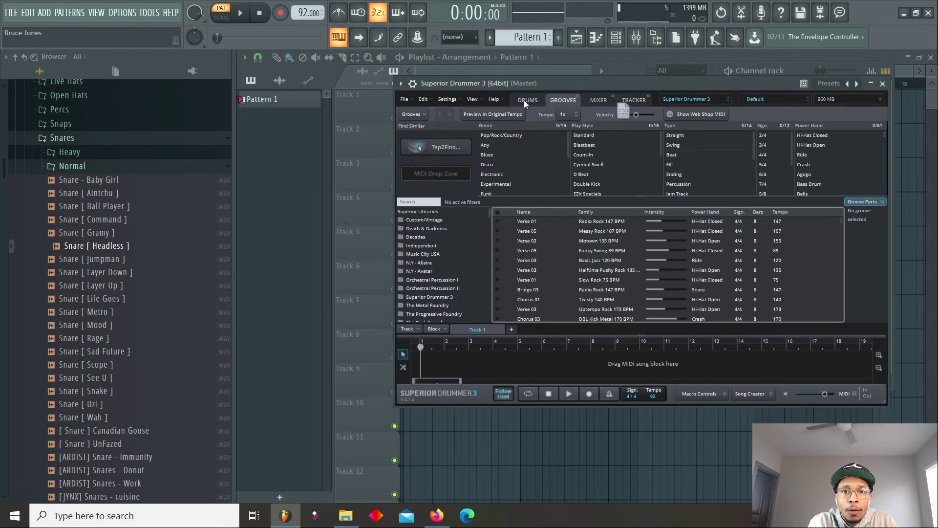
click(524, 101)
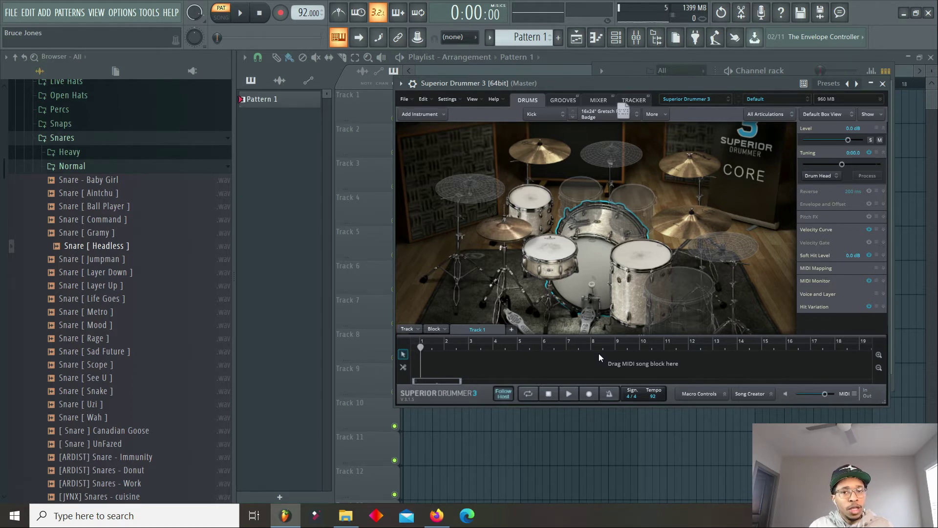
click(544, 252)
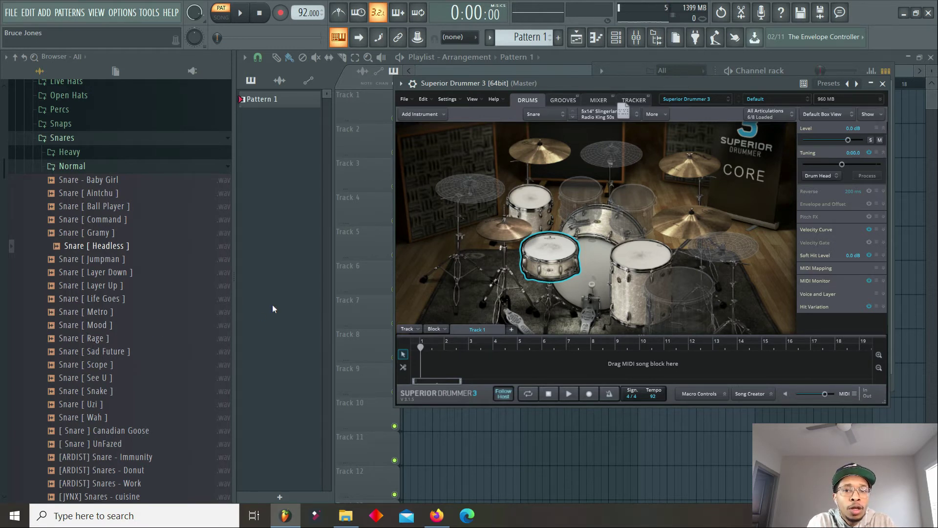
Import Snare [ Sad Future ] into Superior Drummer 3 as a stack on the snare's Center articulation and audition the drum.
click(112, 351)
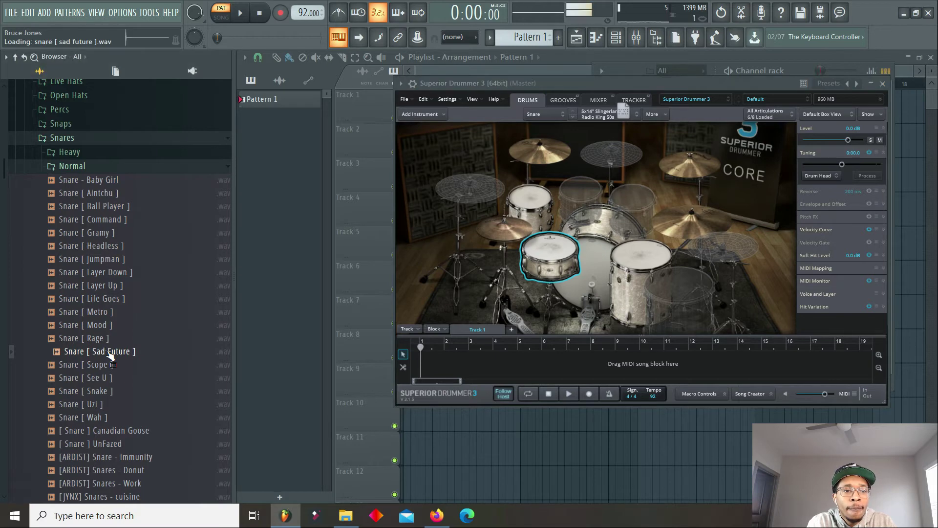
drag(112, 357, 549, 255)
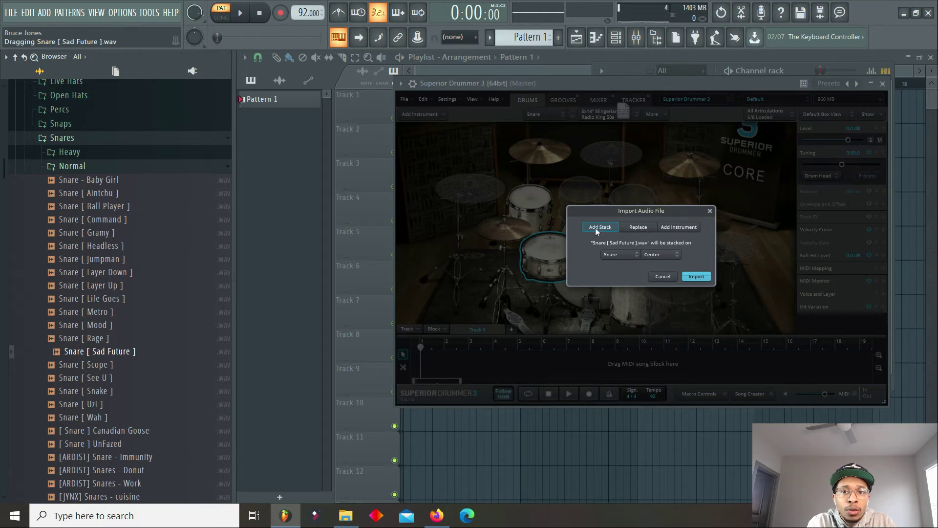
click(661, 254)
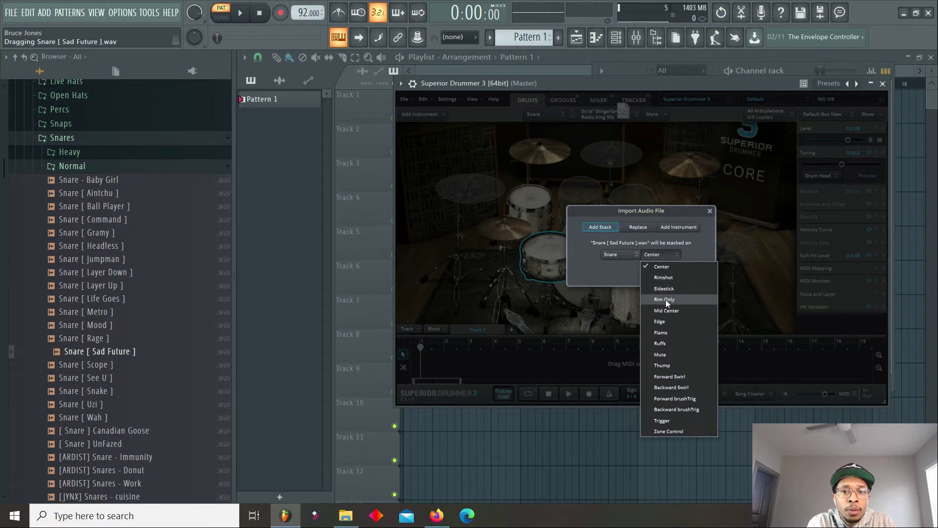
click(662, 267)
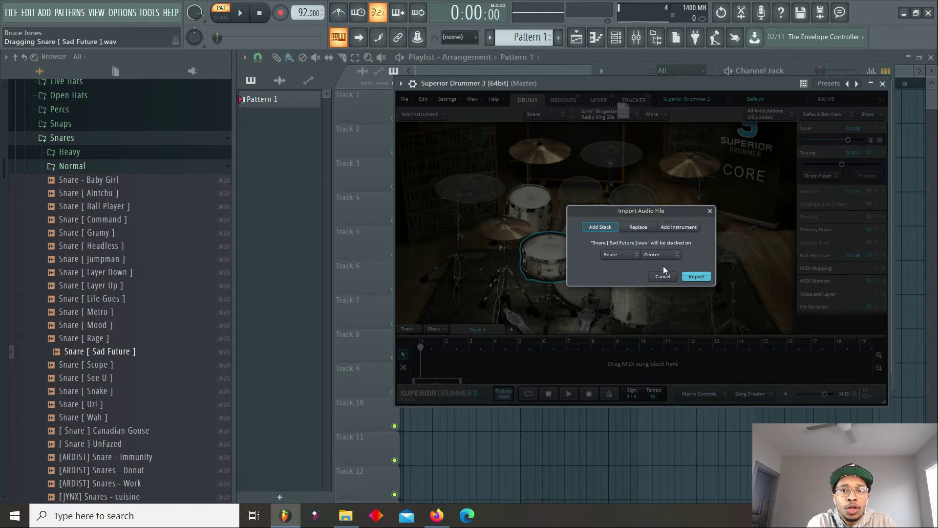
click(696, 276)
click(555, 256)
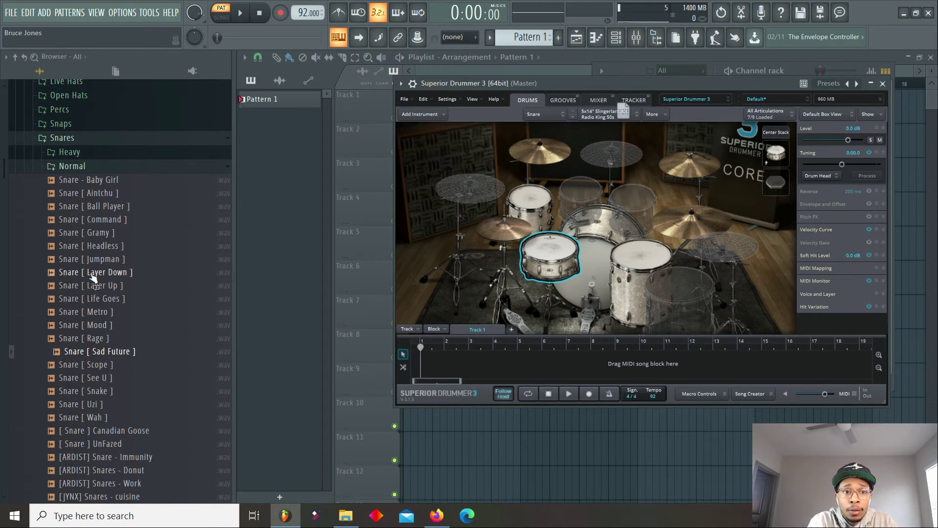
Preview Snare [ Uzi ] and import it as another stack on the snare's Center articulation.
click(97, 405)
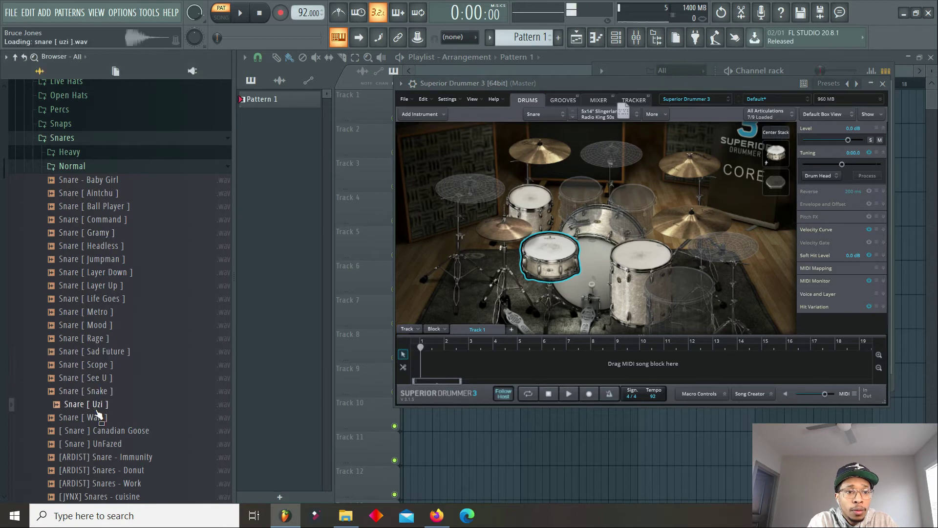
drag(98, 415, 546, 268)
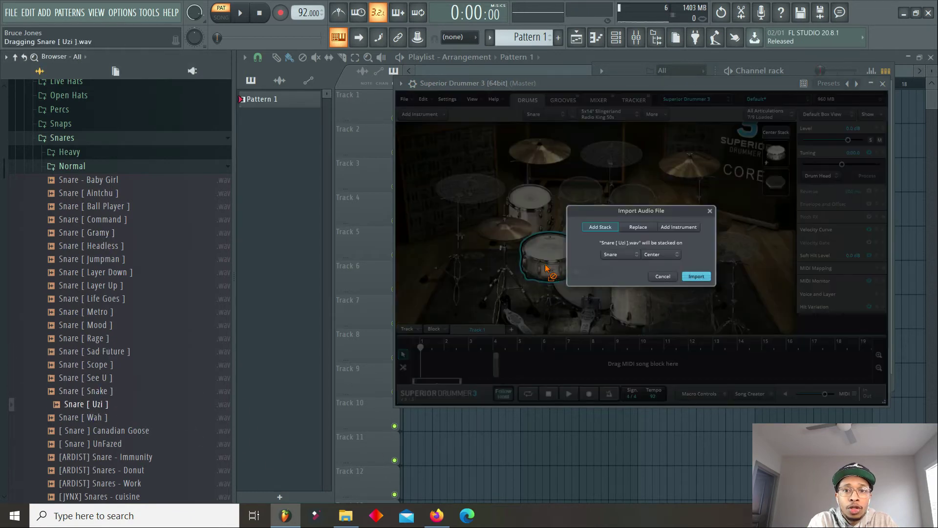
click(689, 277)
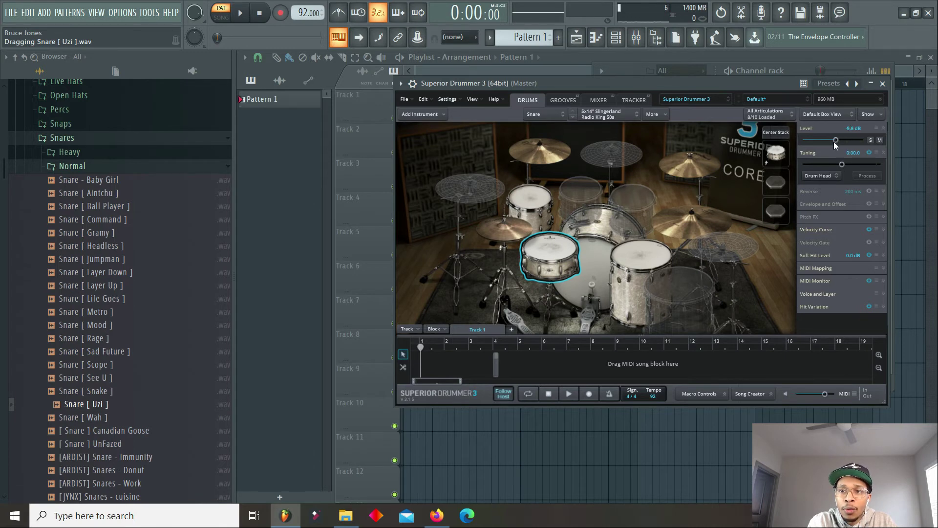
Lower the snare's level to about -11.8 dB and audition the stacked snare on the kit.
drag(847, 142, 833, 140)
click(542, 266)
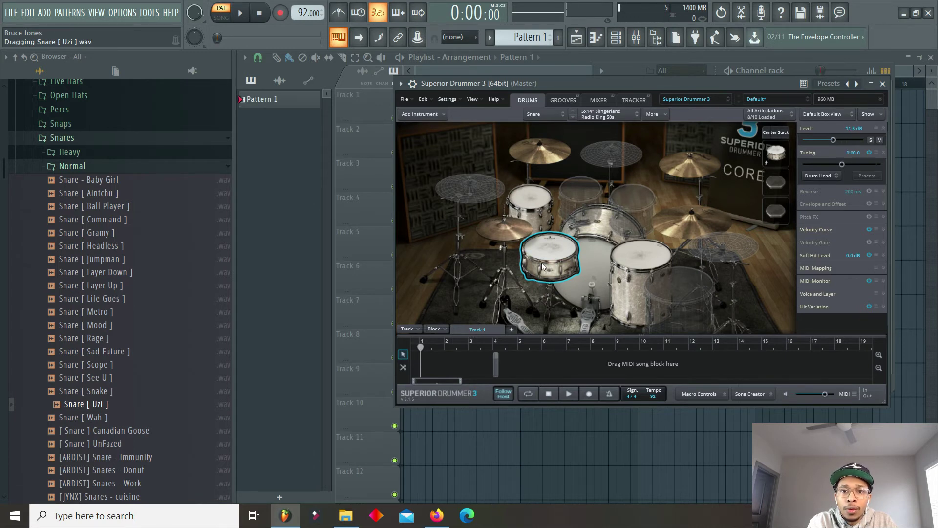
click(544, 247)
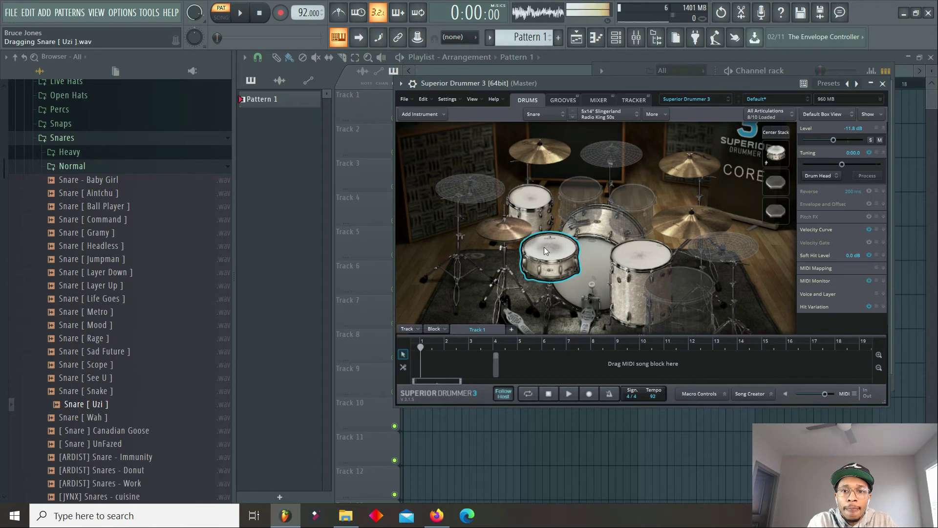
click(543, 248)
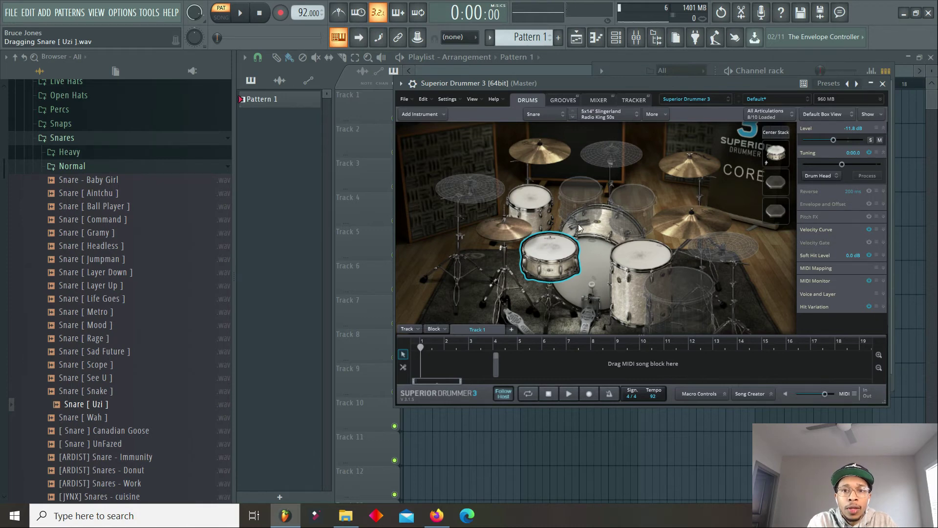
Audition the stacked snare with the grooves Verse 05 Funky Swing, Bridge 03 Radio Rock and Chorus 01 Twisty, then stop playback.
click(561, 100)
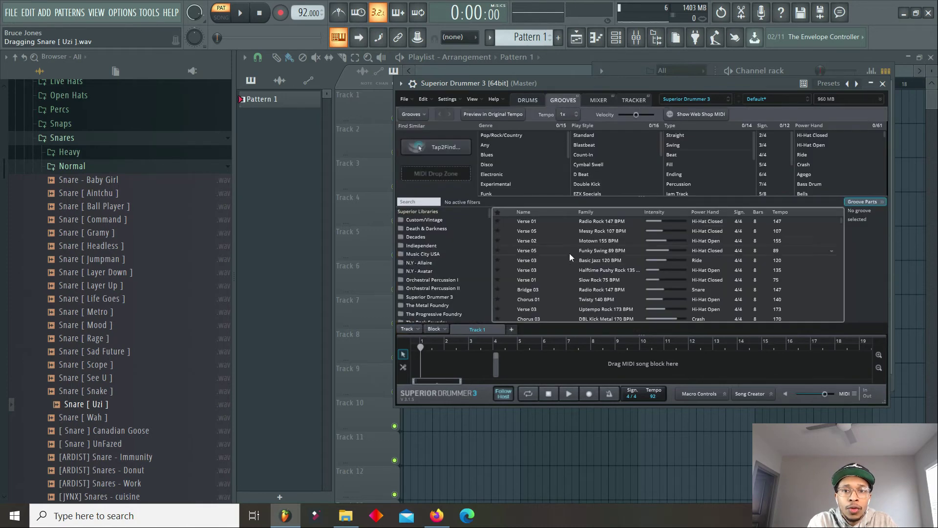
click(532, 250)
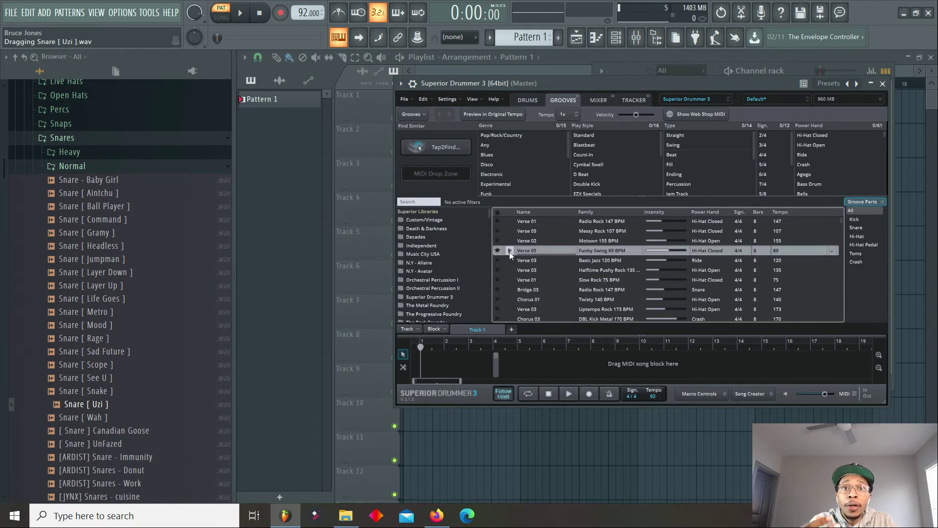
click(510, 251)
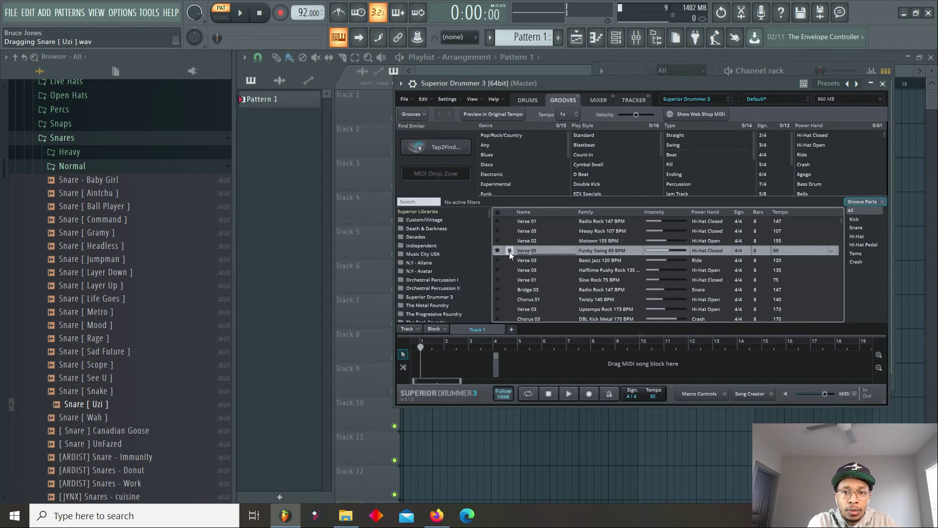
click(509, 251)
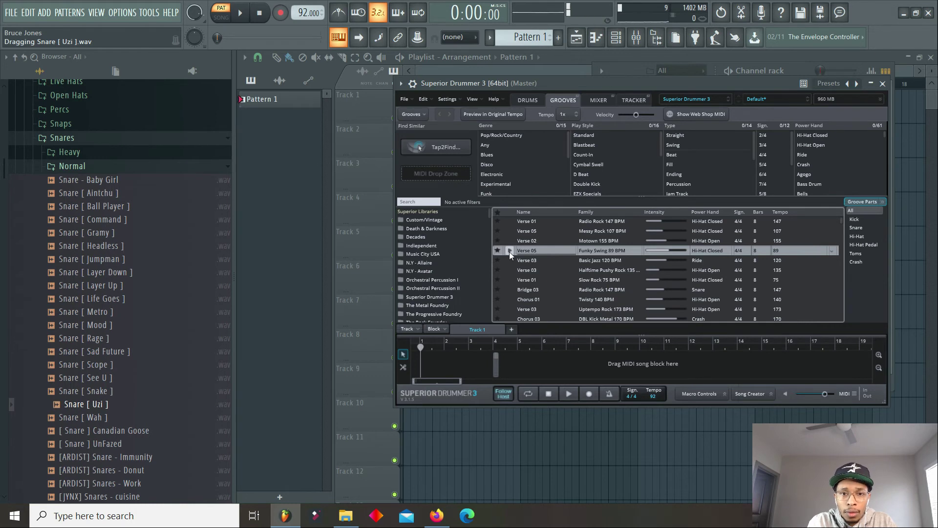
click(510, 289)
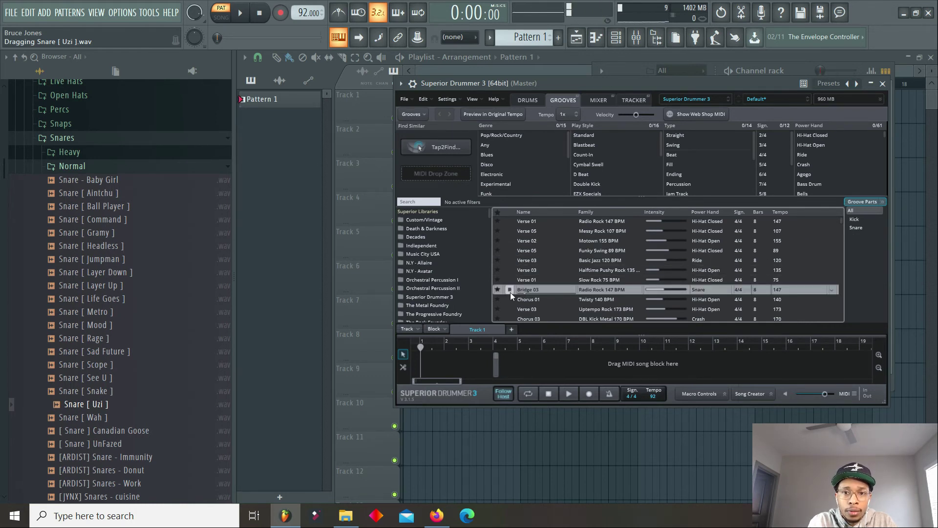
click(510, 299)
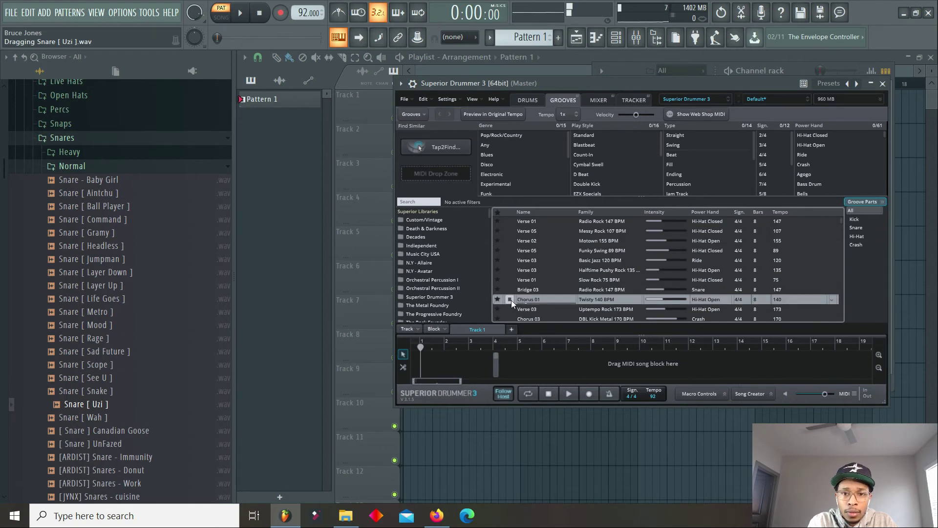
click(510, 300)
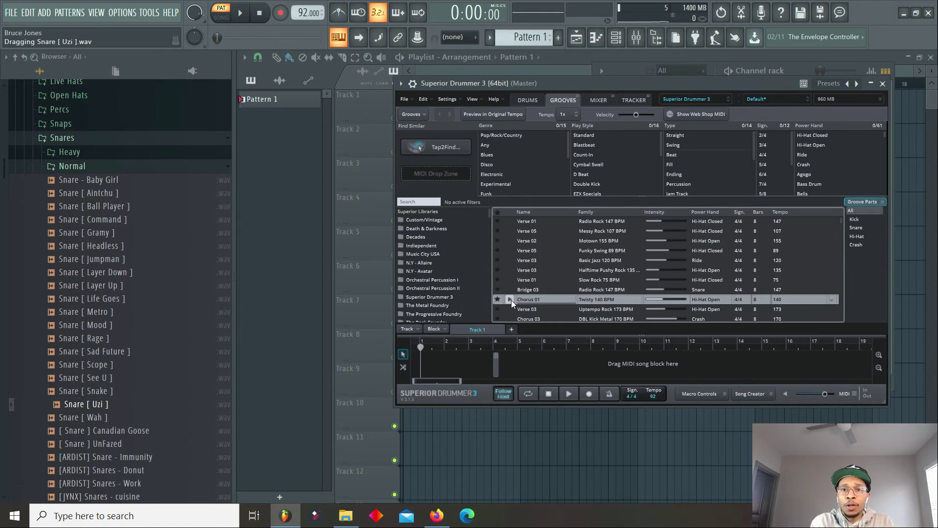
Move the Superior Drummer 3 window down below the channel rack so all channels are uncovered.
drag(603, 84, 627, 379)
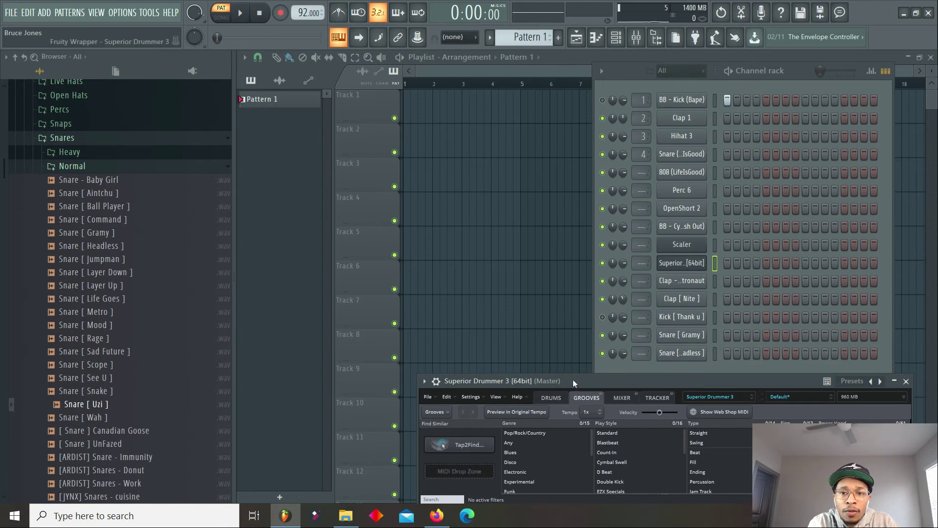
drag(573, 379, 496, 411)
drag(476, 461, 471, 461)
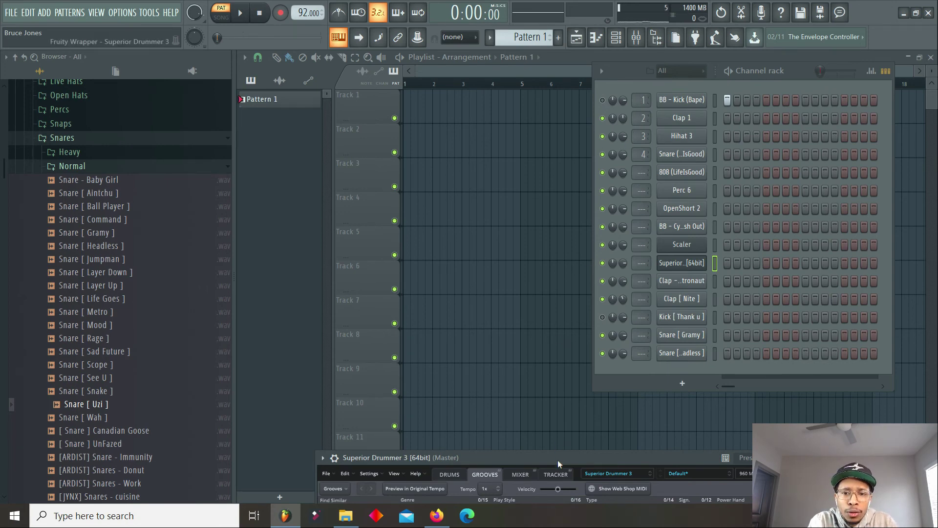
drag(558, 459, 565, 253)
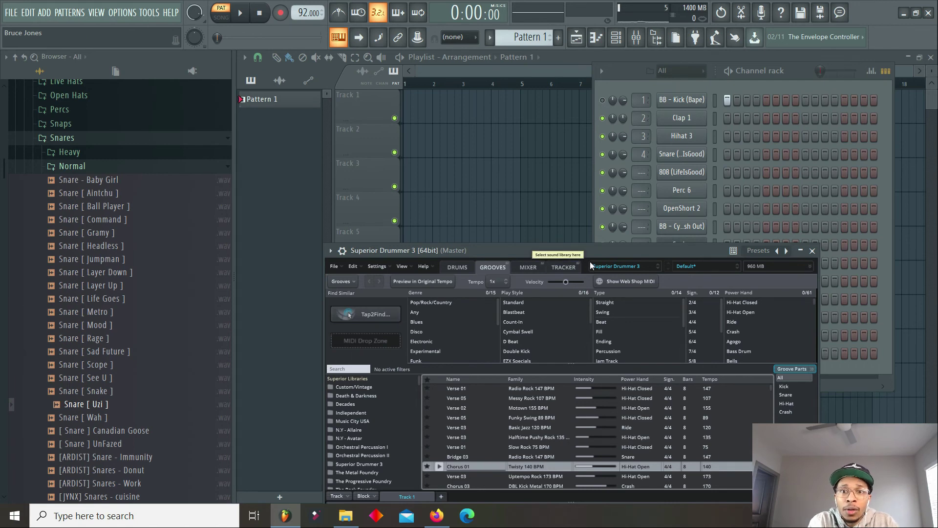
drag(589, 250, 520, 418)
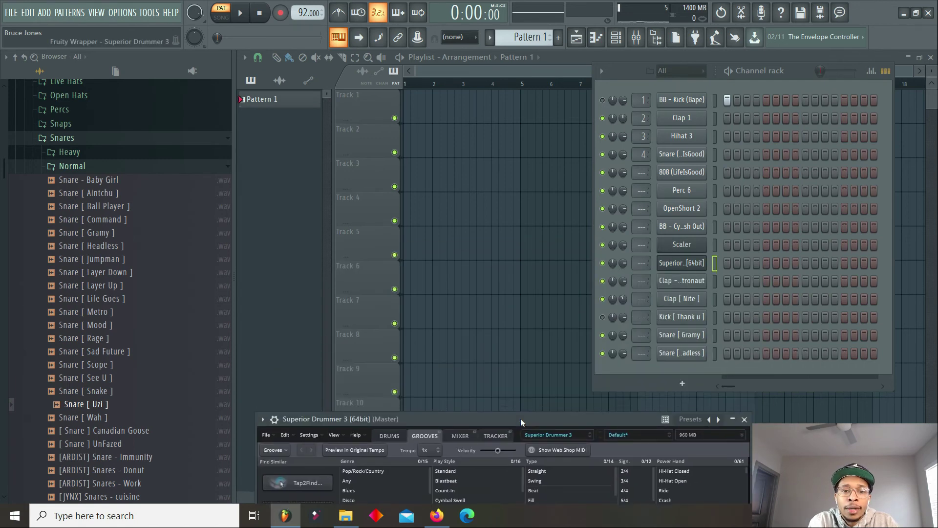